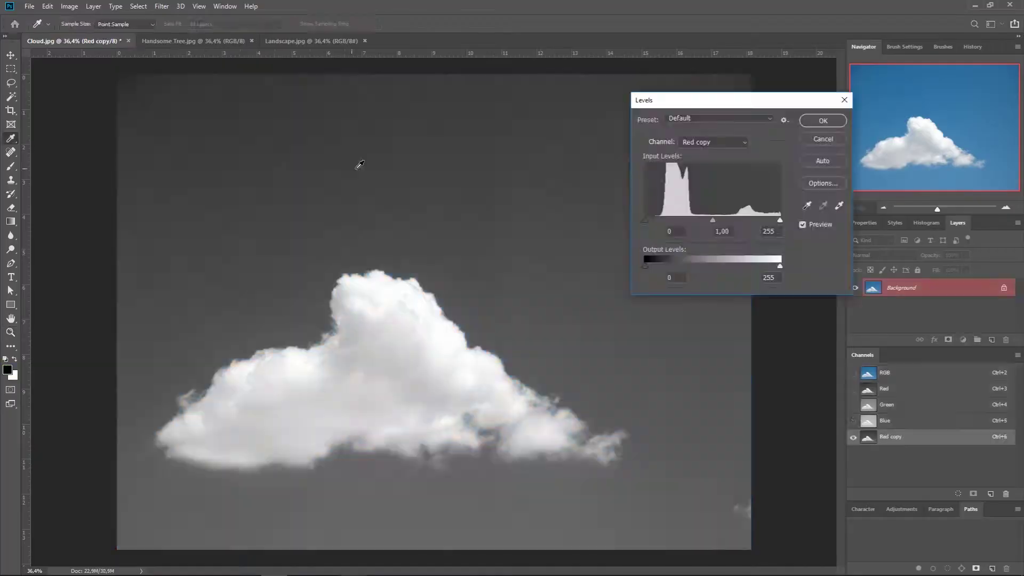
- Zoom in on the white cloud in Cloud.jpg with a scrubby zoom drag
left_click_drag(645, 220, 681, 220)
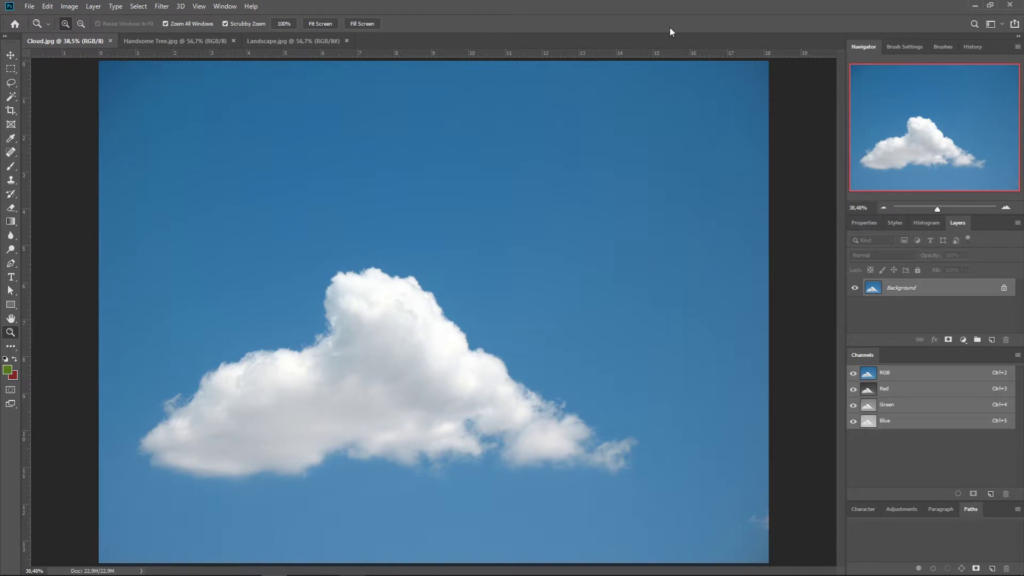
left_click_drag(476, 308, 495, 320)
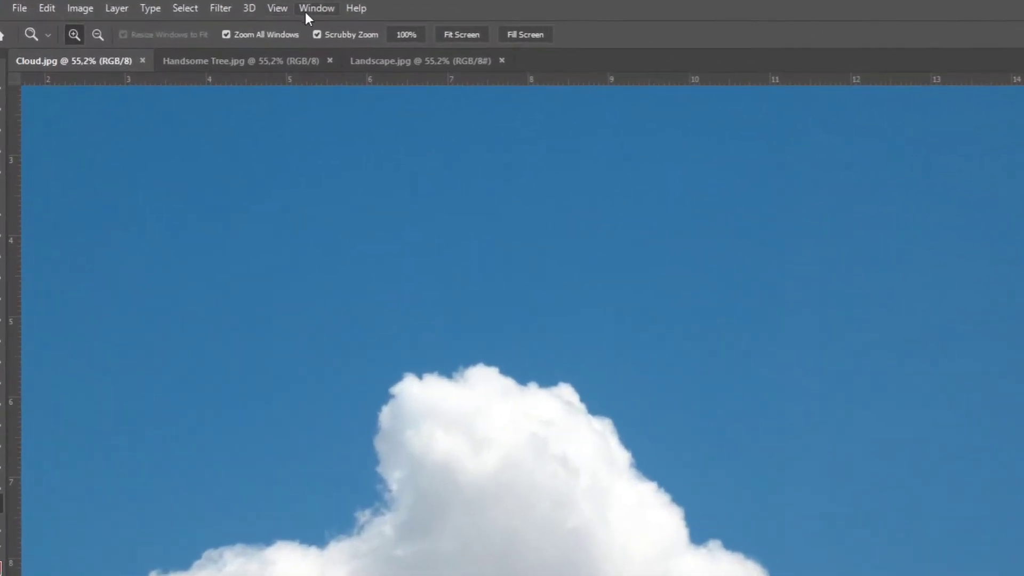
- Show the Channels panel, view the Red channel alone in grayscale, and duplicate it as Red copy
left_click(217, 8)
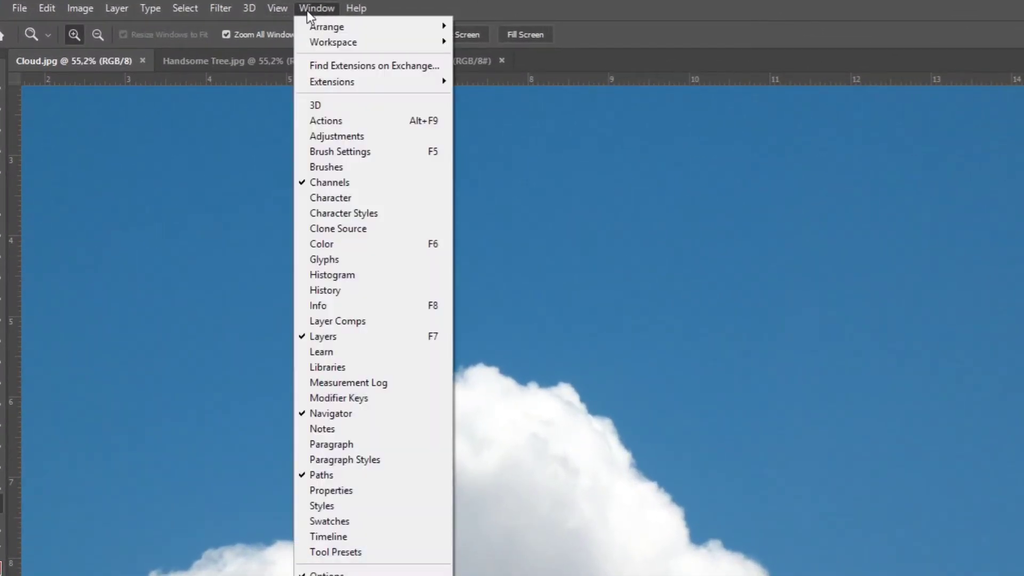
left_click(336, 183)
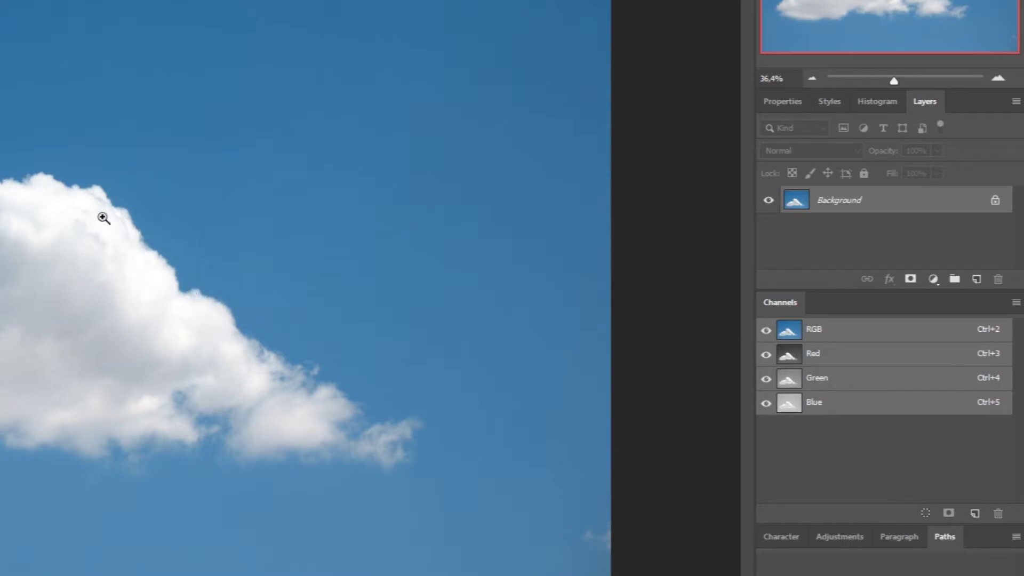
left_click(787, 364)
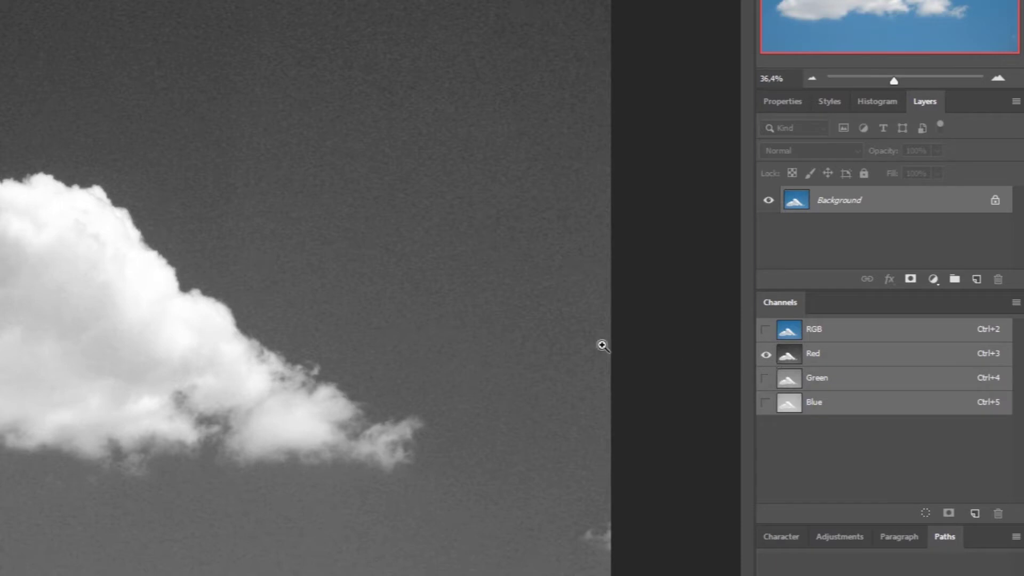
left_click(850, 362)
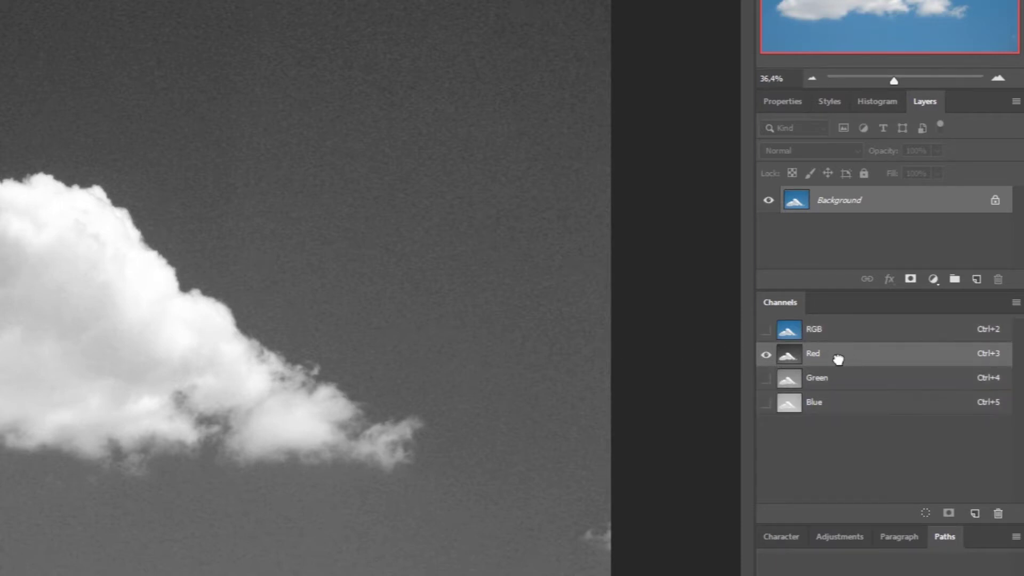
left_click_drag(838, 360, 974, 515)
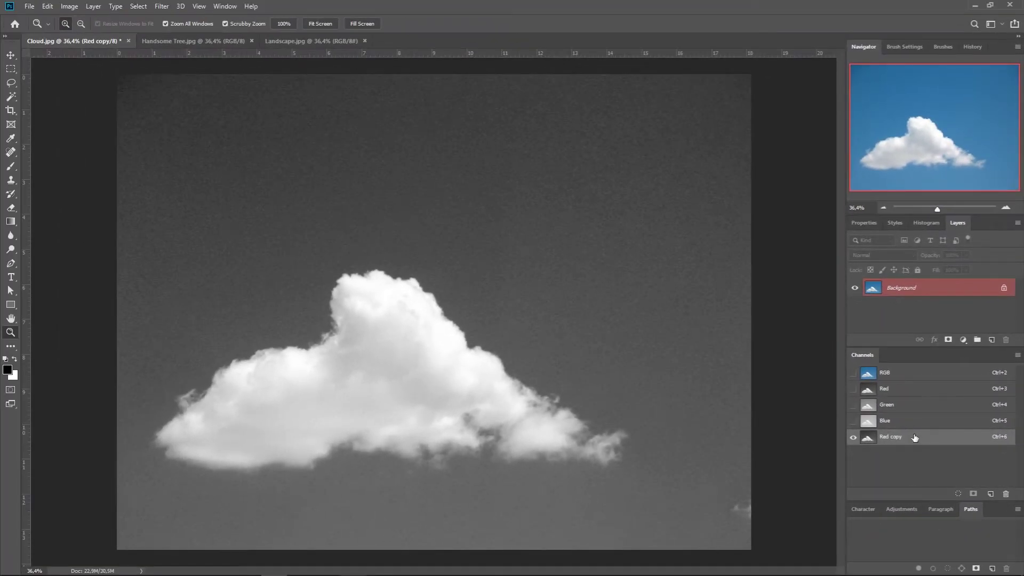
- Apply Levels 89, 0.86, 206 to Red copy, turning the sky near-black and the cloud bright white
left_click(69, 6)
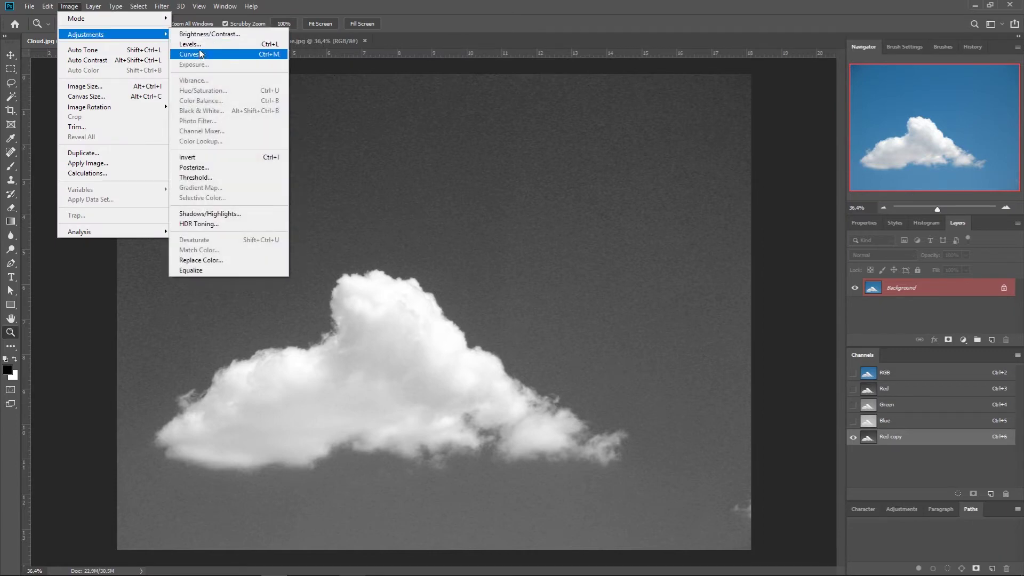
left_click(196, 45)
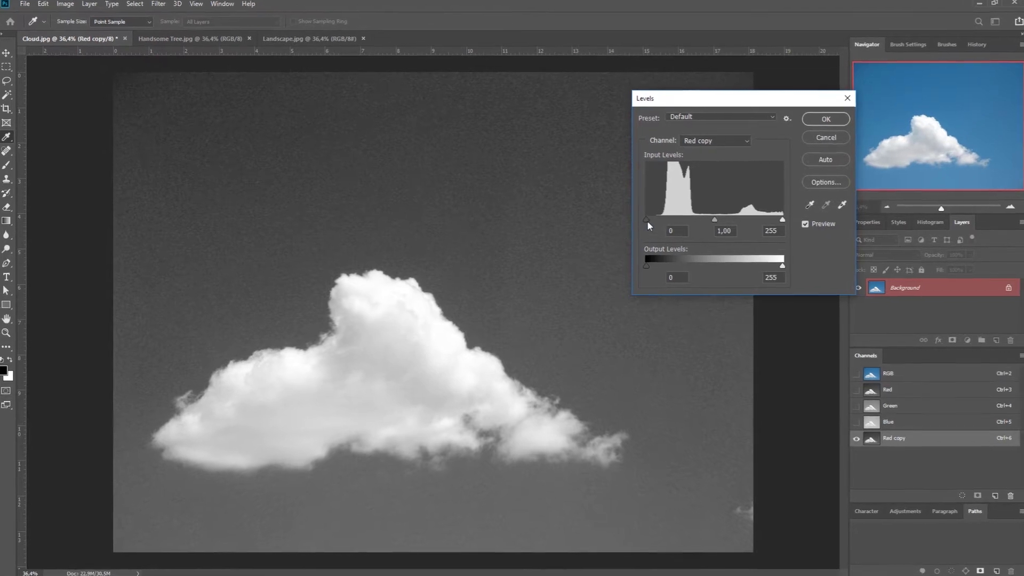
left_click_drag(648, 223, 729, 211)
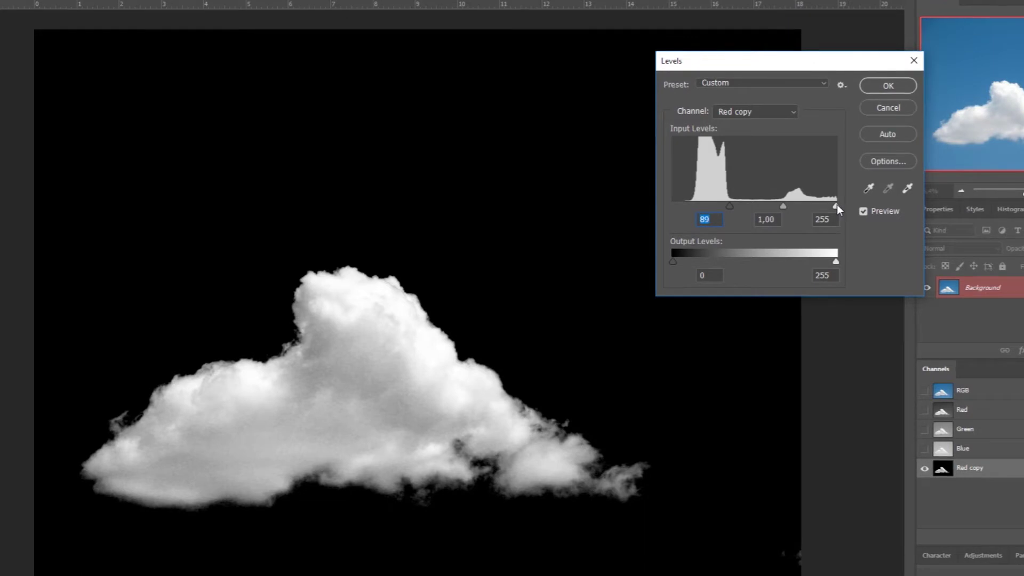
left_click_drag(836, 206, 804, 206)
left_click_drag(767, 207, 745, 212)
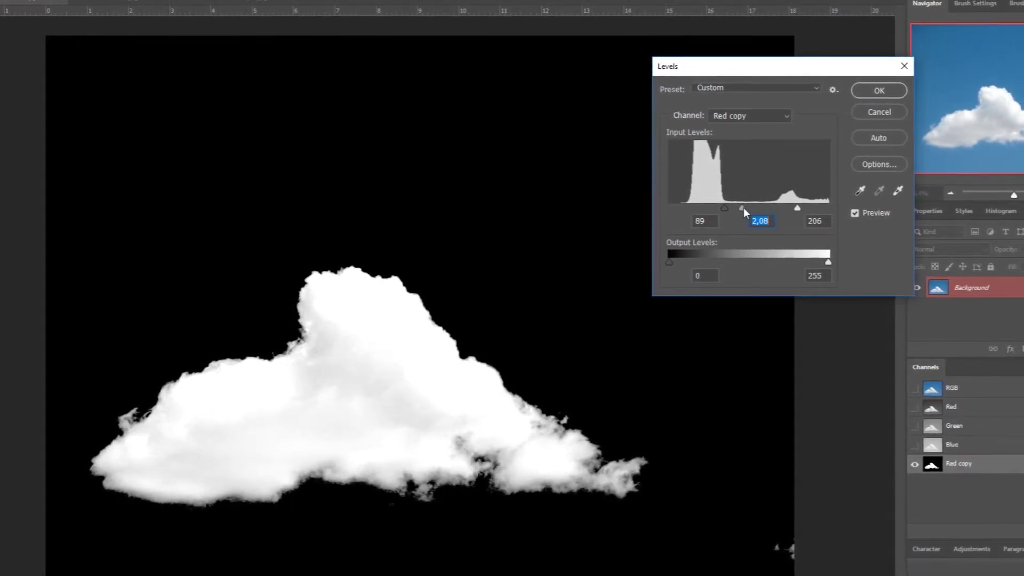
left_click_drag(743, 208, 794, 208)
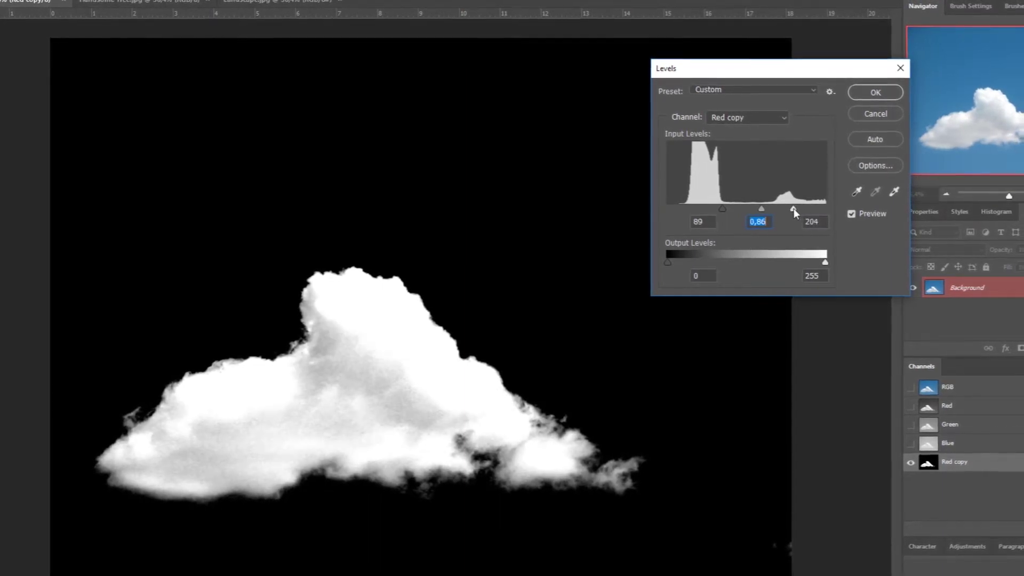
left_click_drag(792, 208, 794, 209)
left_click(792, 210)
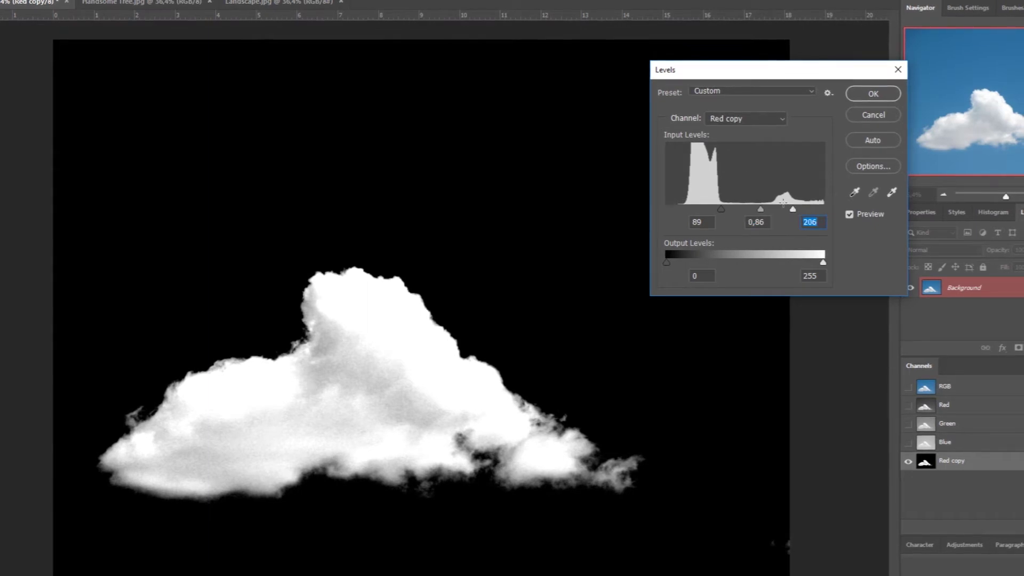
left_click(865, 101)
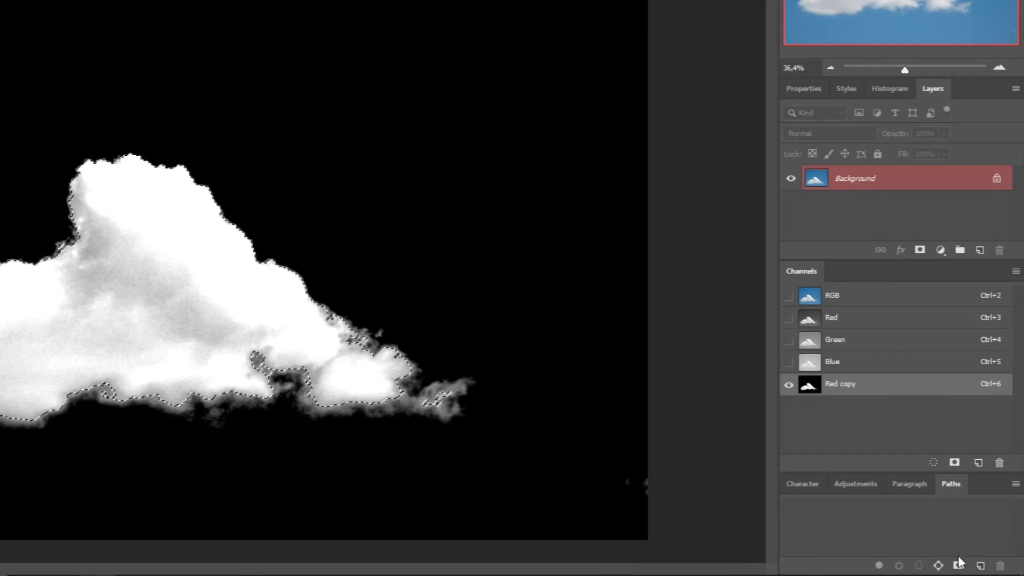
- Add a layer mask from the Red copy selection so the cloud sits on transparency
left_click(958, 565)
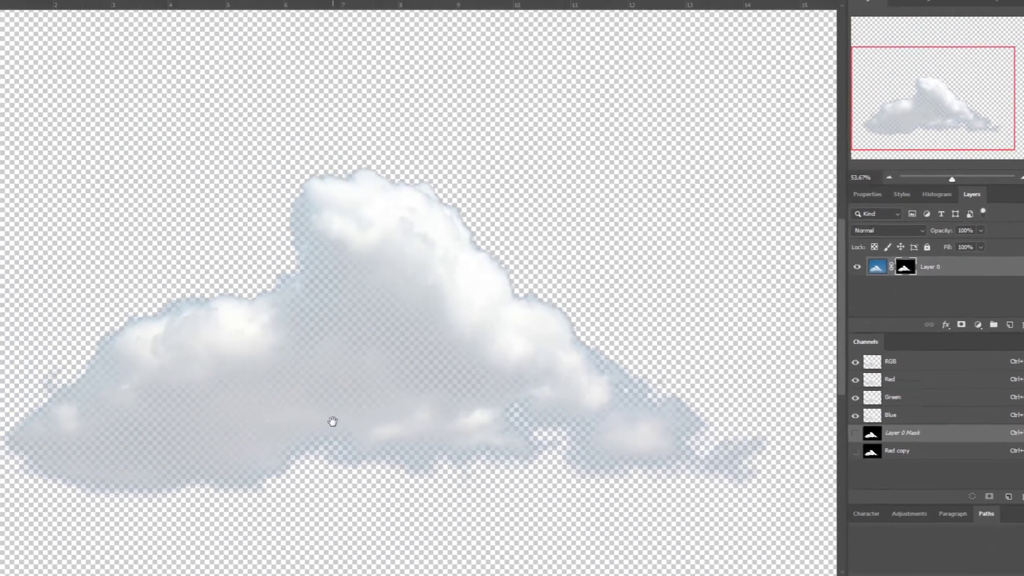
- Add a green Solid Color fill layer
left_click(940, 251)
left_click(949, 352)
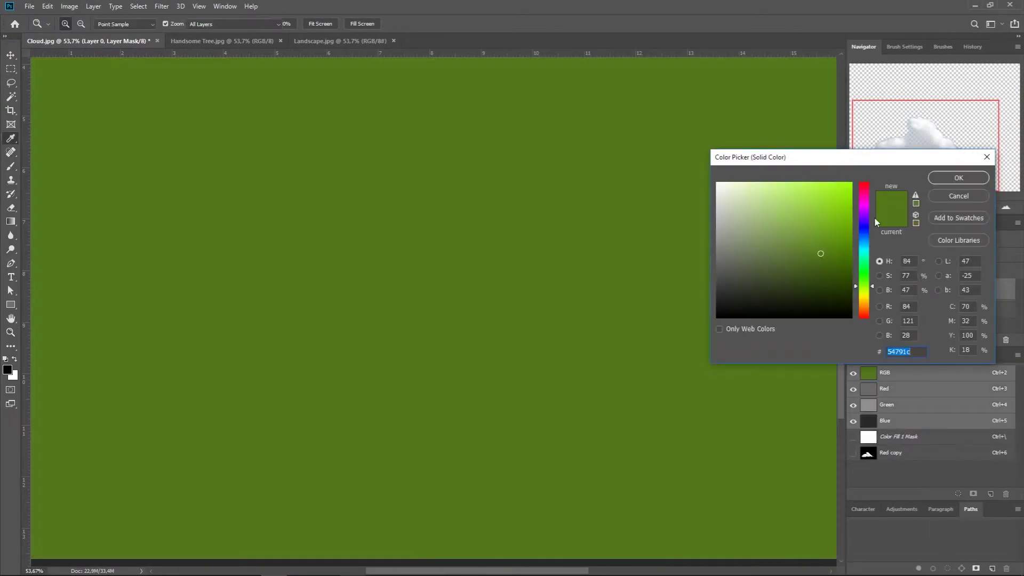
left_click(954, 179)
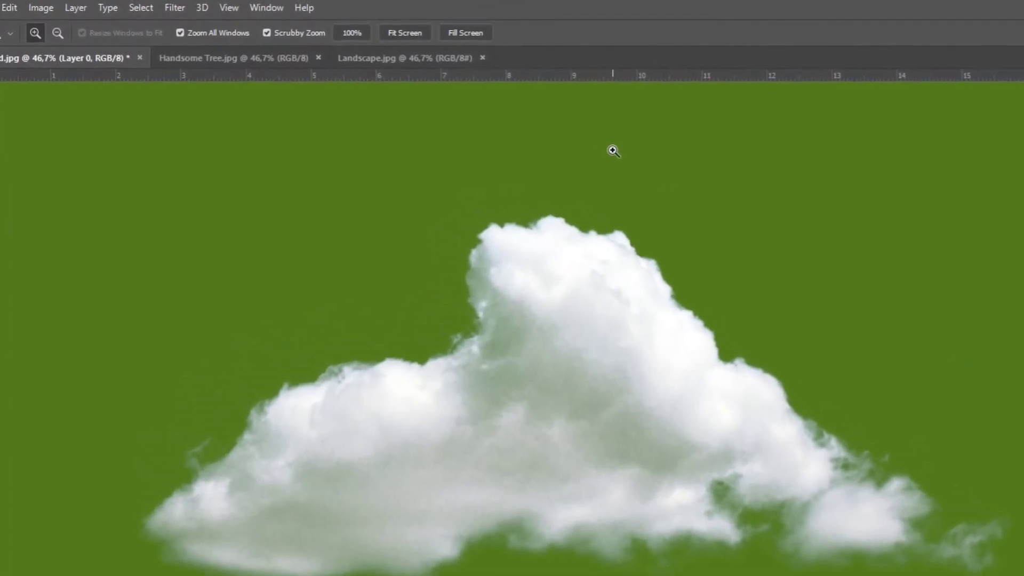
- Fully desaturate the cloud with Hue/Saturation, Saturation set to minimum
left_click(44, 7)
mouse_move(59, 53)
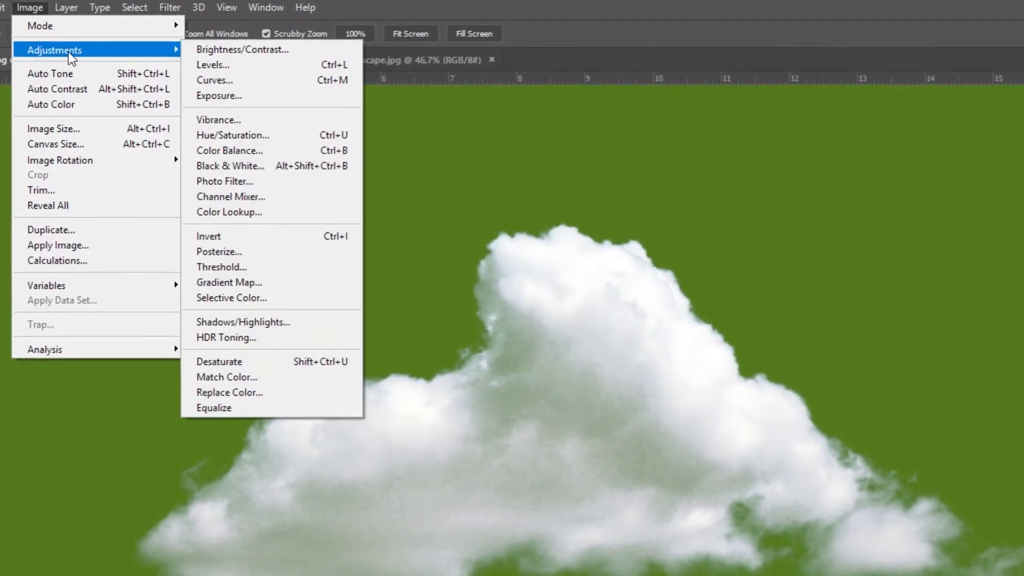
left_click(232, 132)
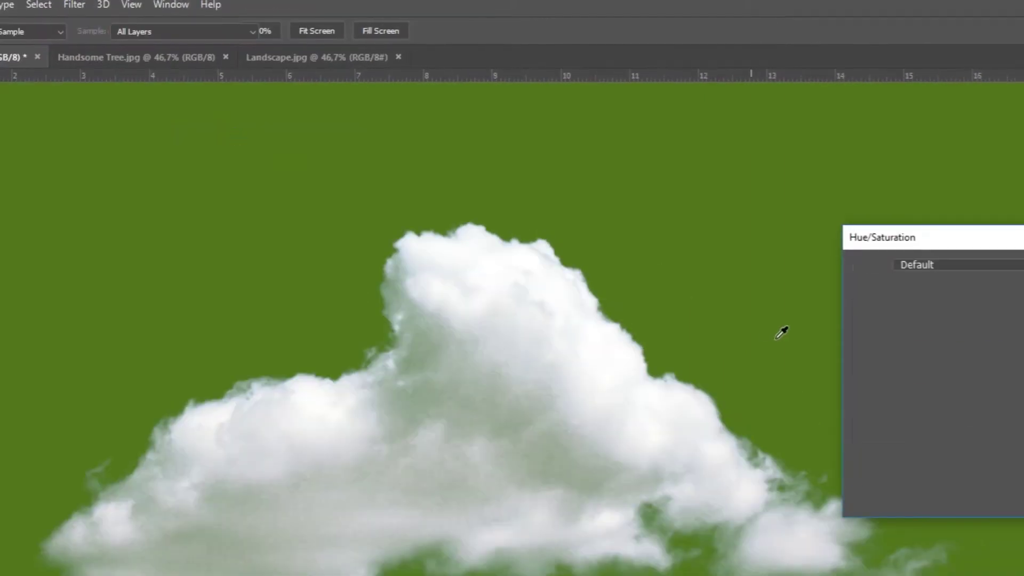
mouse_move(921, 387)
left_mouse_down()
mouse_move(902, 392)
mouse_move(923, 398)
left_mouse_up()
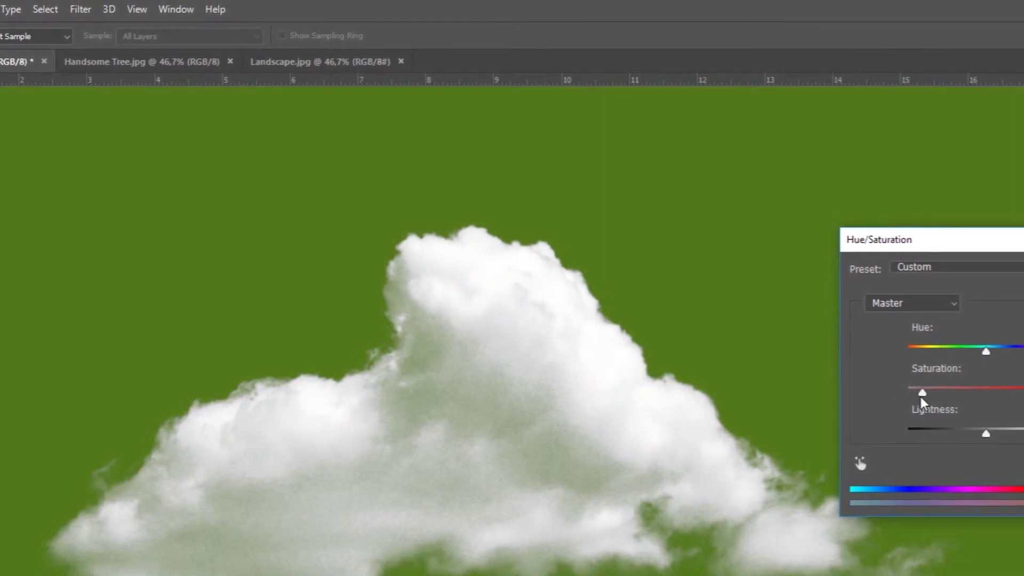
key("Return")
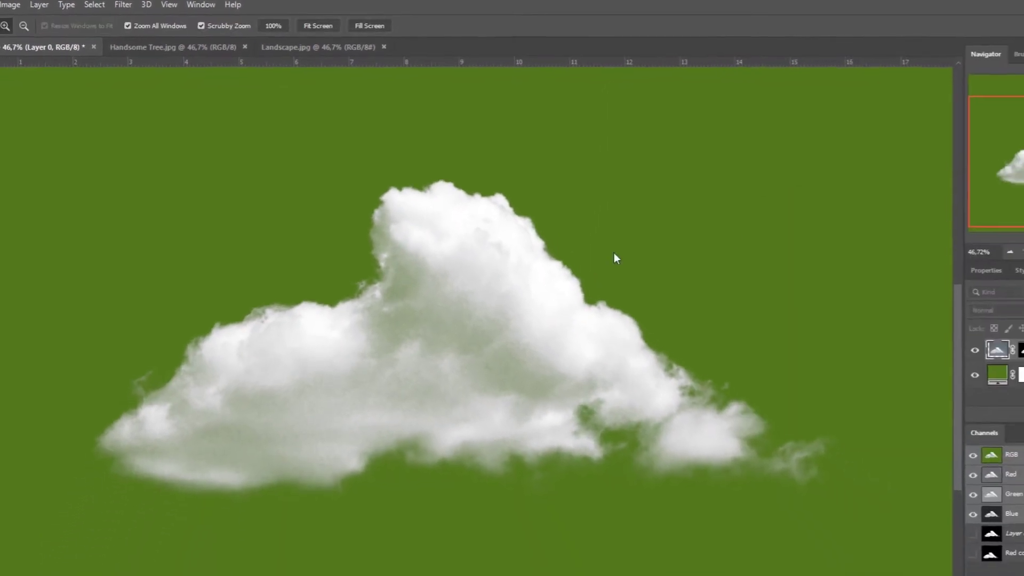
- Shift the cloud slightly down and left with the Move tool
left_click_drag(613, 253, 586, 382)
key("v")
left_click(356, 341)
left_click_drag(351, 279, 404, 288)
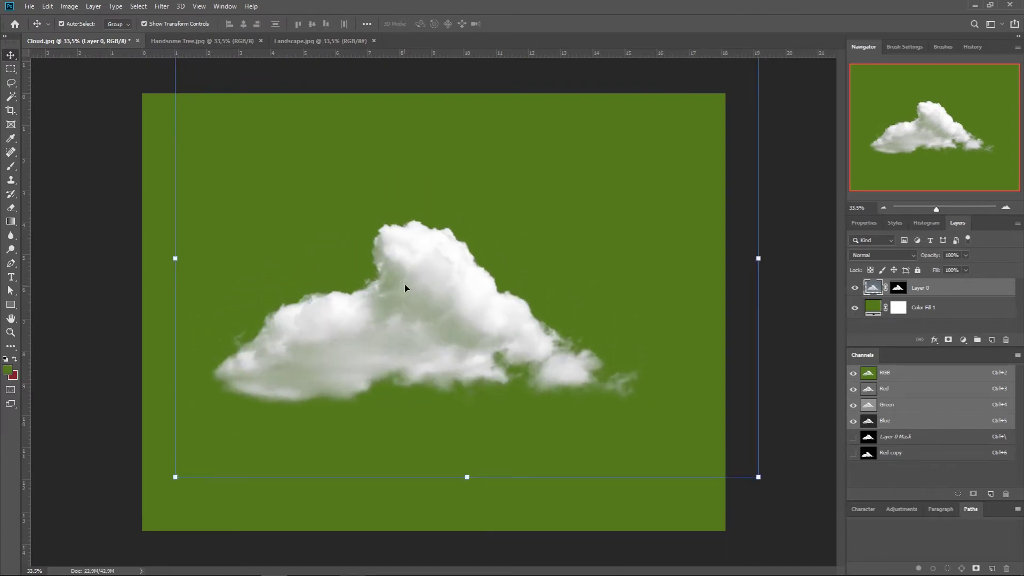
left_click(197, 42)
- Compare the Red and Blue channels of the tree, then duplicate Blue as Blue copy
key("z")
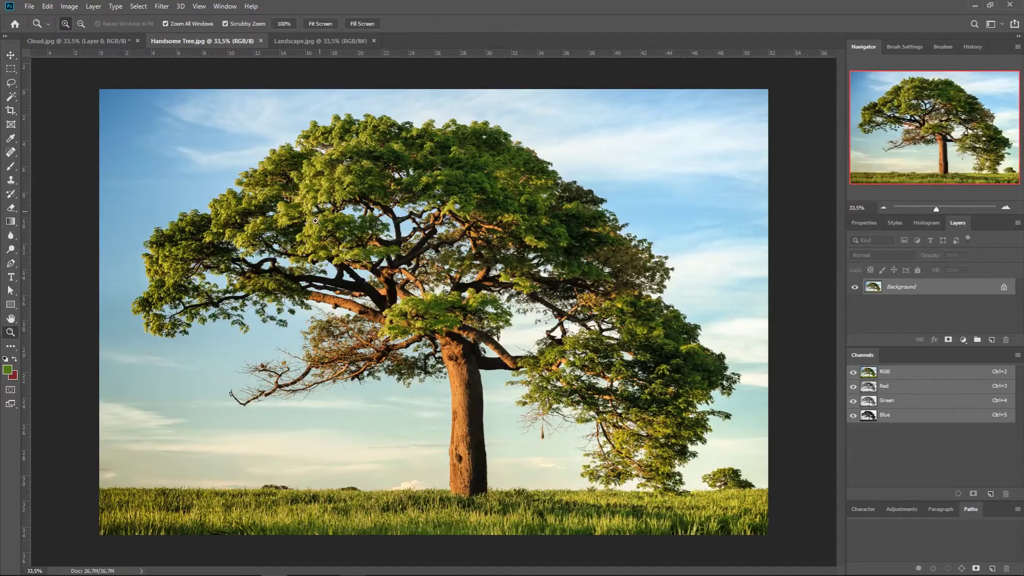
left_click_drag(321, 285, 330, 285)
key("w")
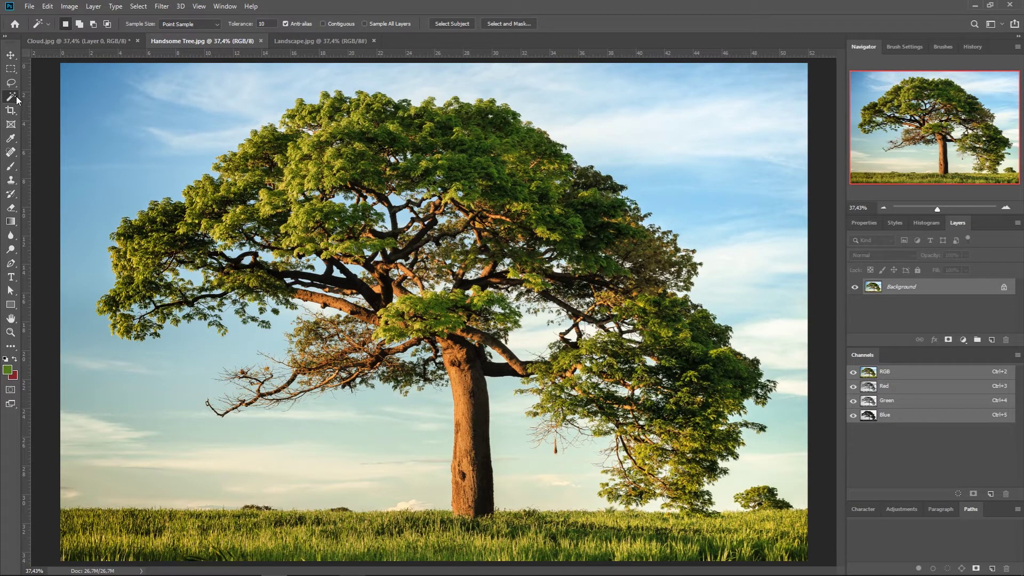
left_click(864, 419)
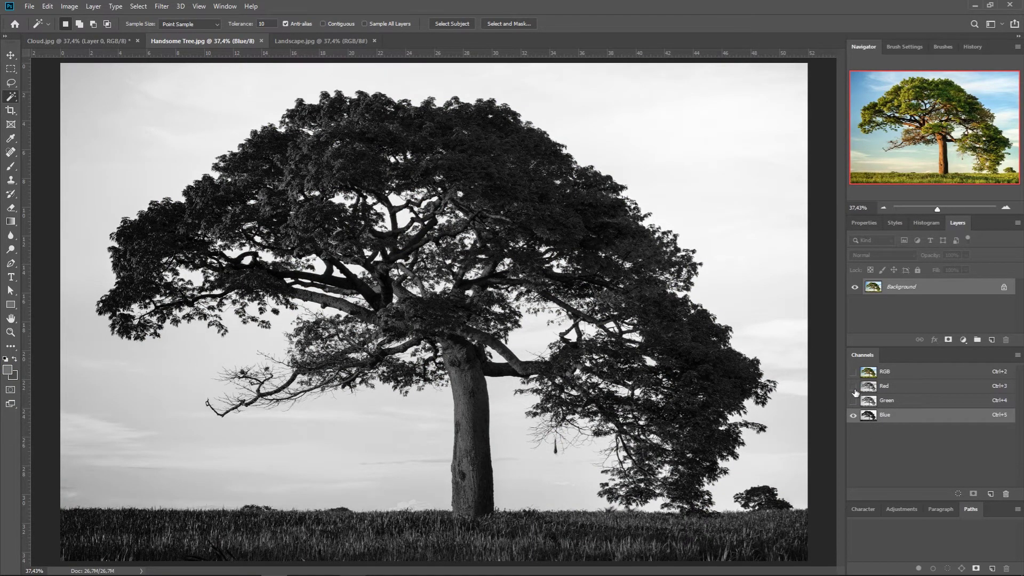
left_click(853, 386)
left_click(853, 416)
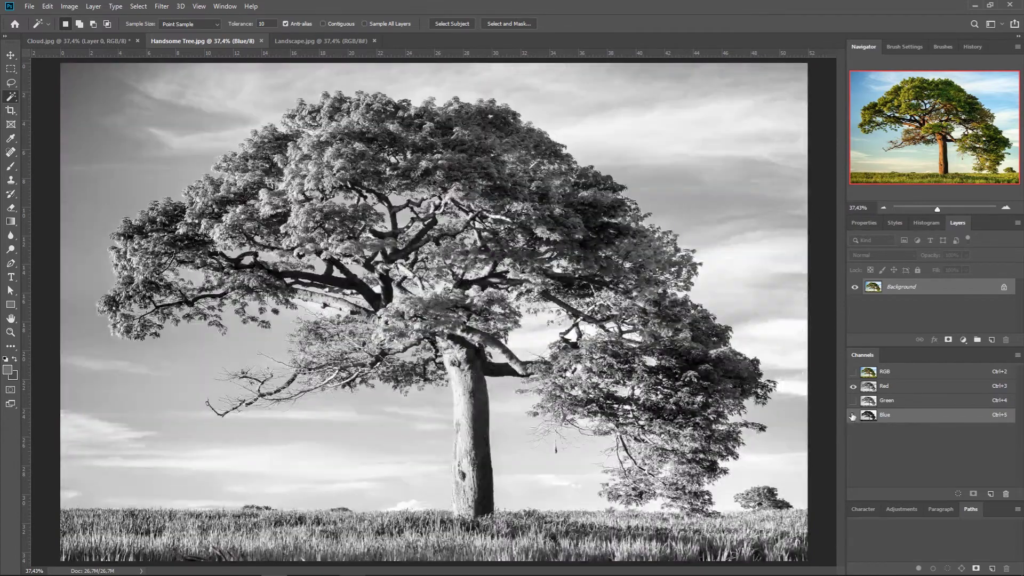
left_click(853, 416)
left_click(890, 417)
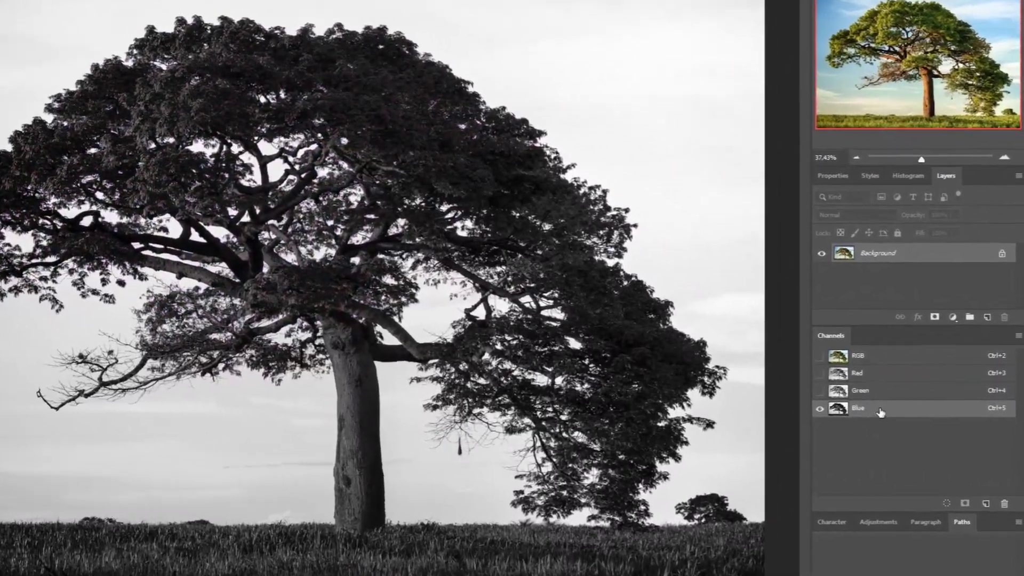
left_click_drag(900, 422, 992, 518)
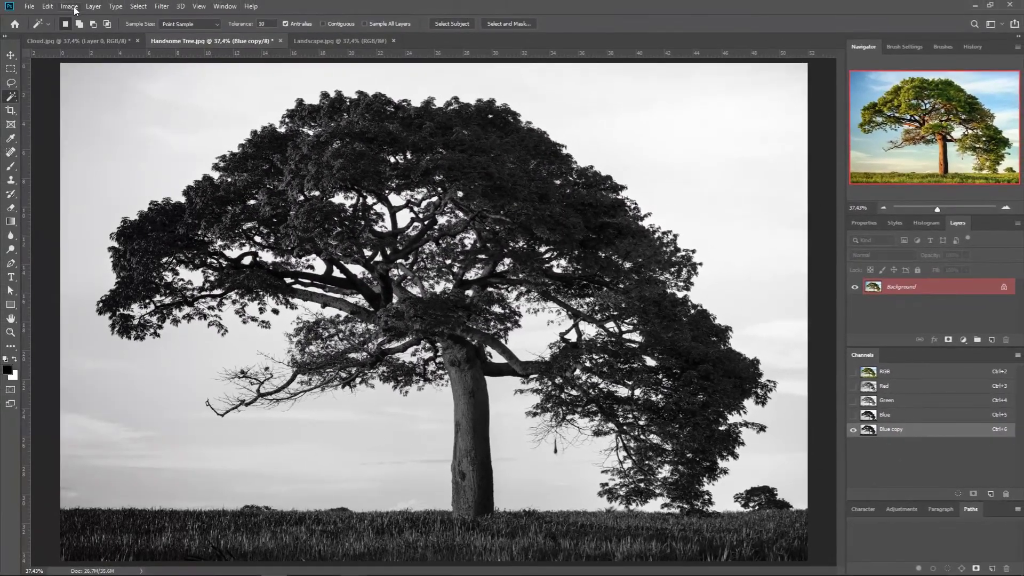
- Apply Levels 70, 0,19, 170 to Blue copy, making the tree a black silhouette on white
left_click(69, 7)
mouse_move(97, 35)
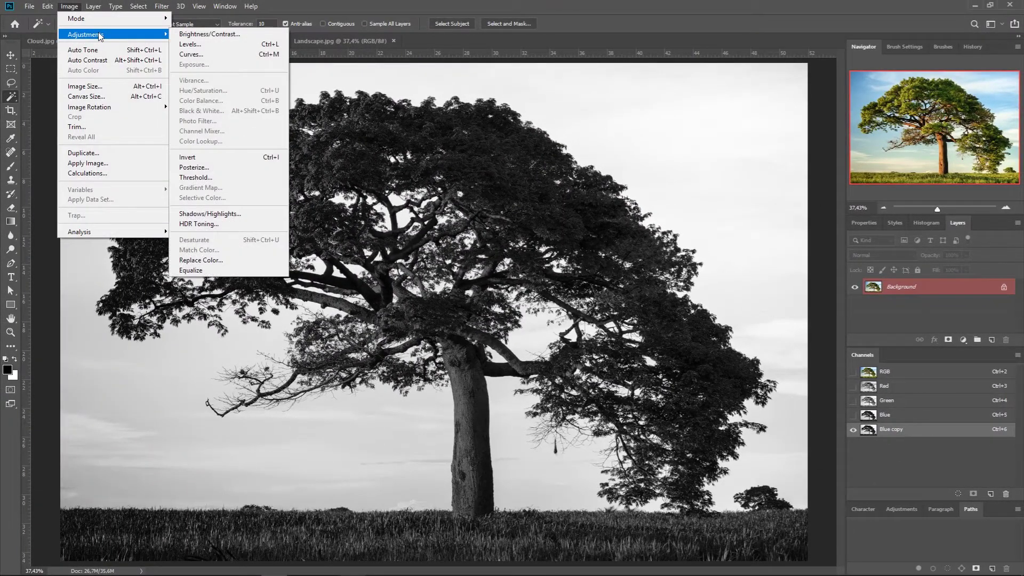
left_click(208, 45)
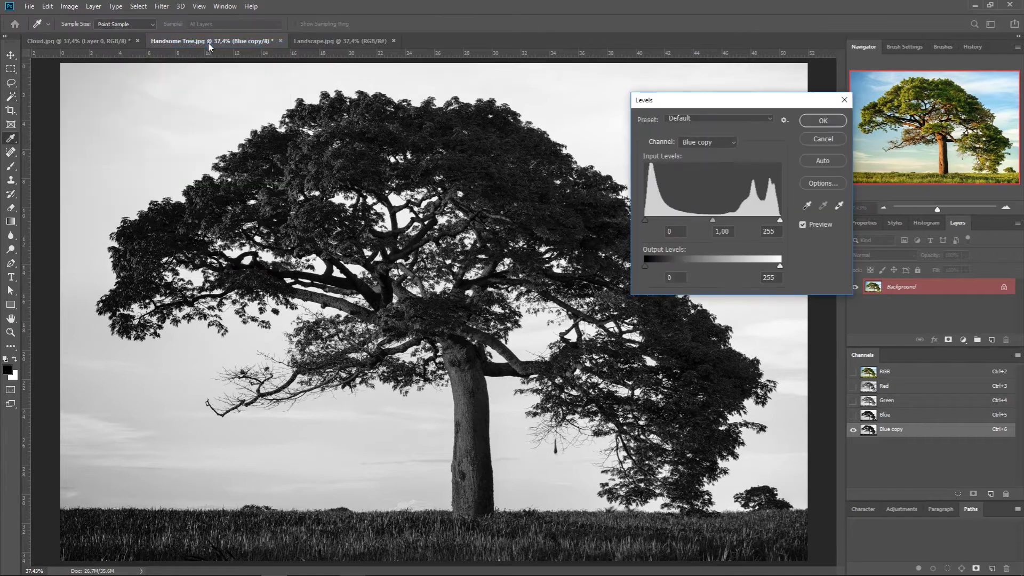
left_click_drag(644, 220, 689, 217)
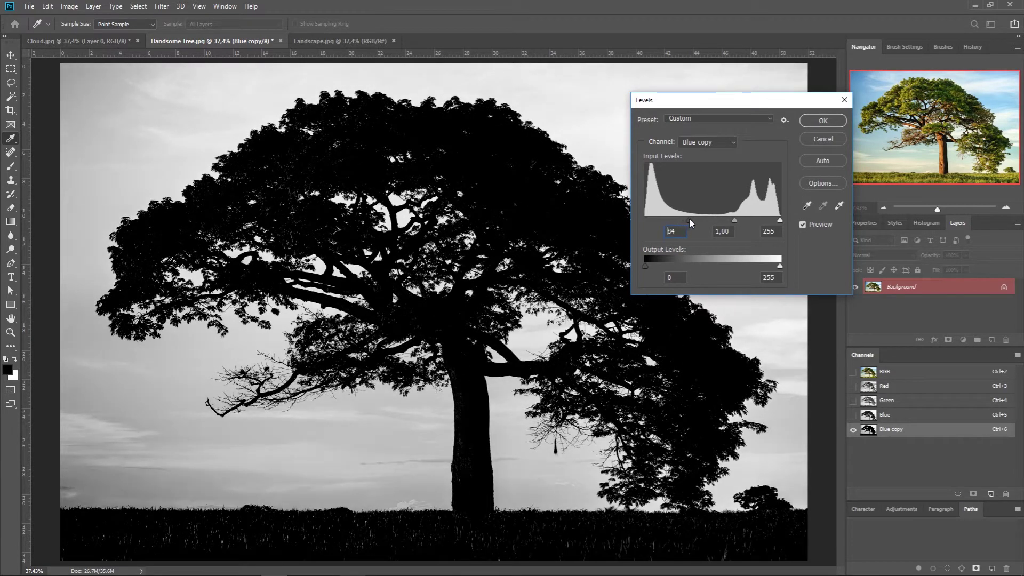
left_click_drag(779, 220, 738, 219)
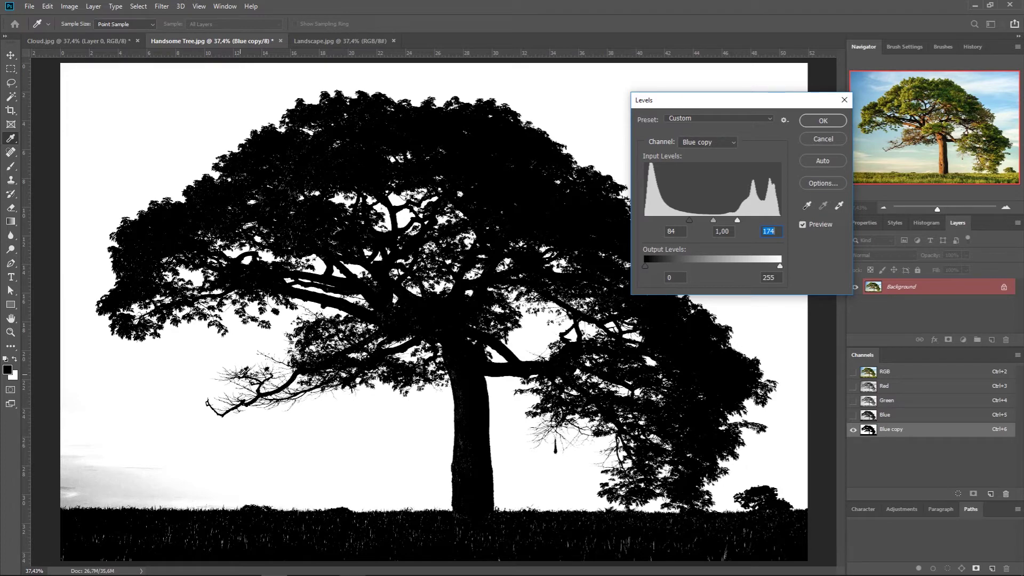
key("ctrl+plus")
key("ctrl+plus")
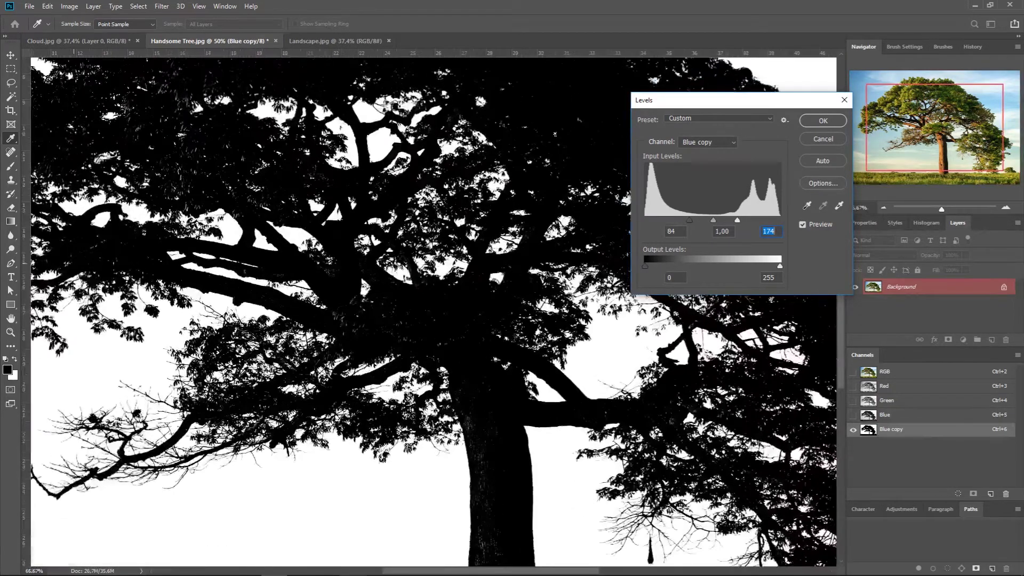
left_click_drag(359, 273, 522, 283)
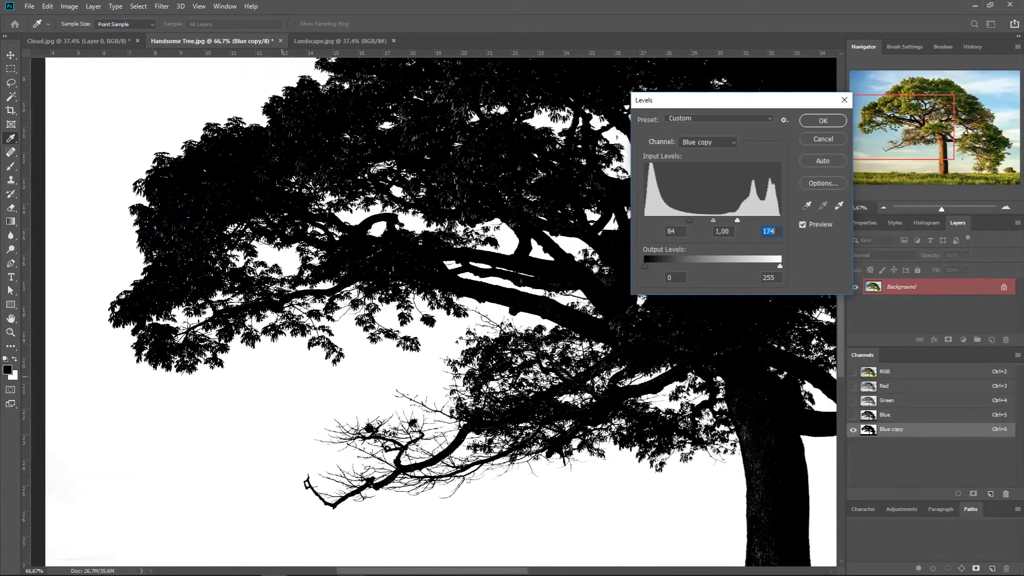
mouse_move(713, 220)
left_mouse_down()
mouse_move(703, 221)
mouse_move(721, 220)
left_mouse_up()
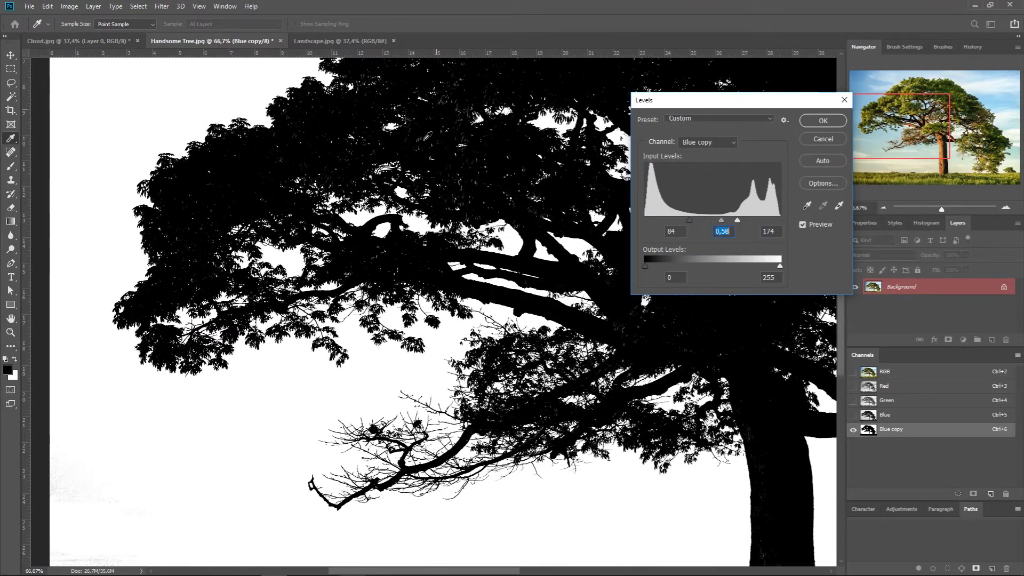
type("0,19")
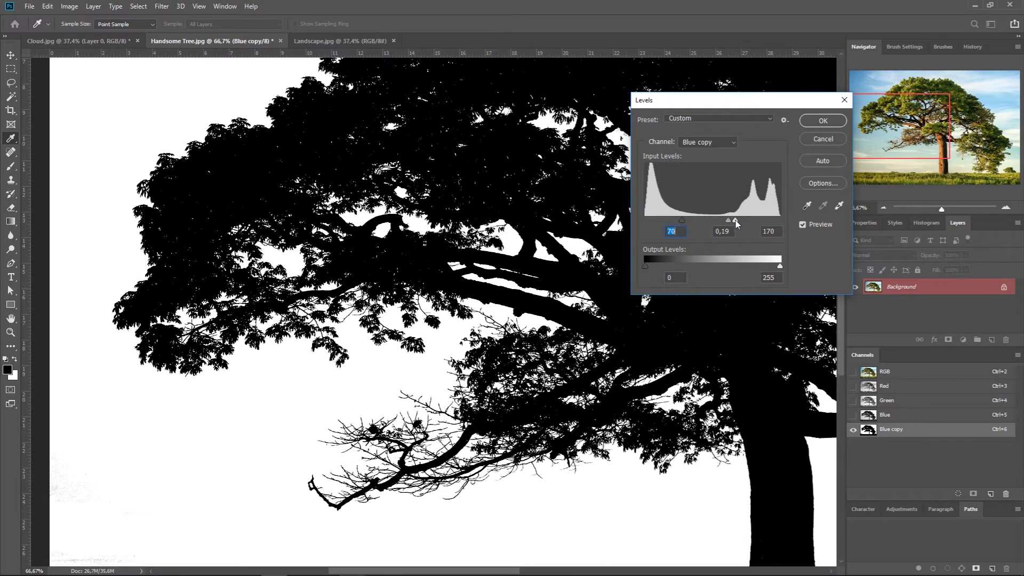
key("Tab")
left_click(823, 121)
- Lasso the grassy ground strip along the bottom of the Blue copy channel
key("z")
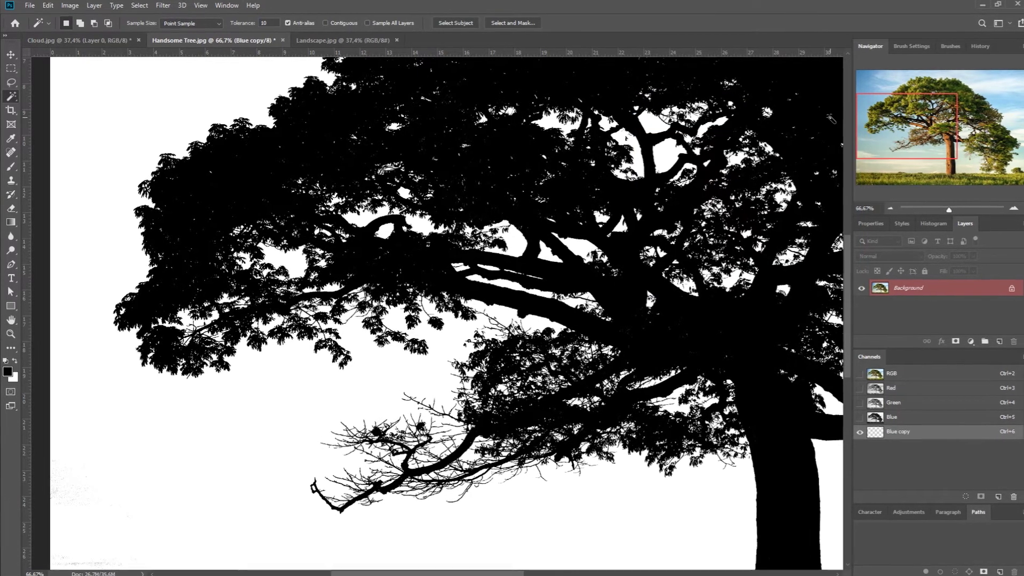
left_click_drag(619, 262, 593, 262)
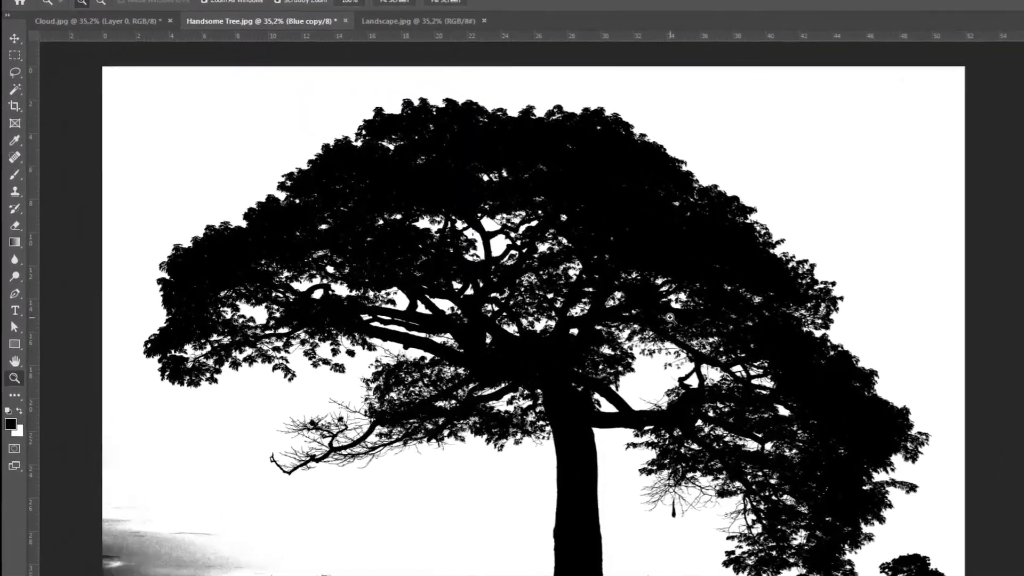
left_click(14, 65)
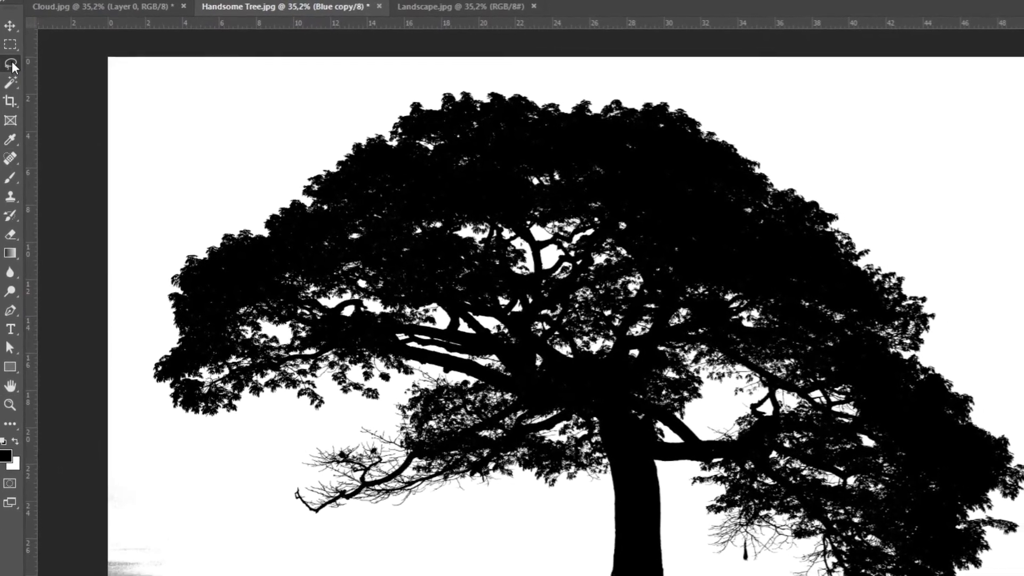
mouse_move(64, 503)
left_mouse_down()
mouse_move(289, 532)
mouse_move(463, 575)
mouse_move(559, 575)
left_mouse_up()
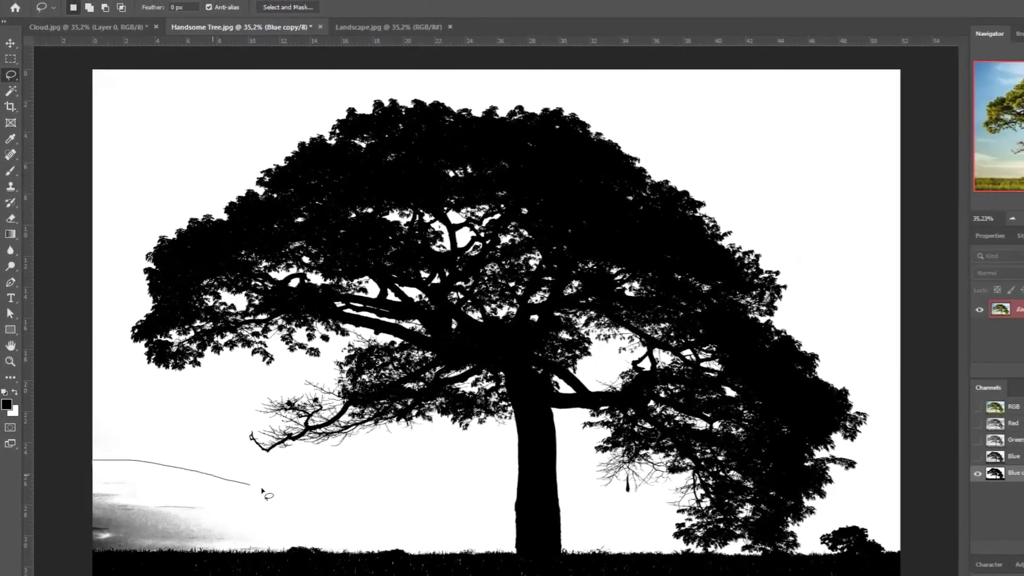
mouse_move(456, 516)
left_mouse_down()
mouse_move(480, 520)
mouse_move(75, 572)
left_mouse_up()
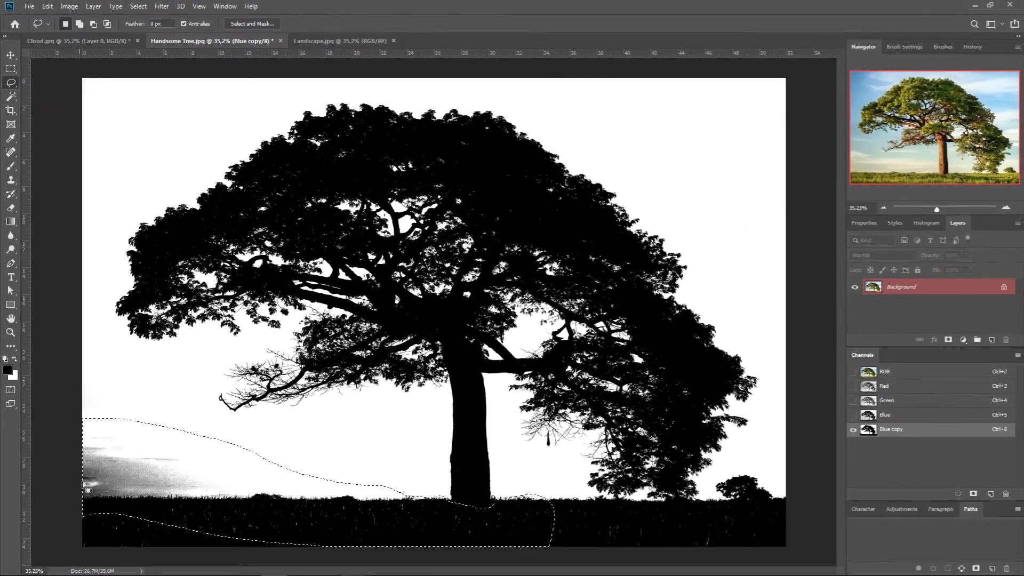
left_click_drag(515, 513, 707, 522)
left_click_drag(573, 559, 555, 549)
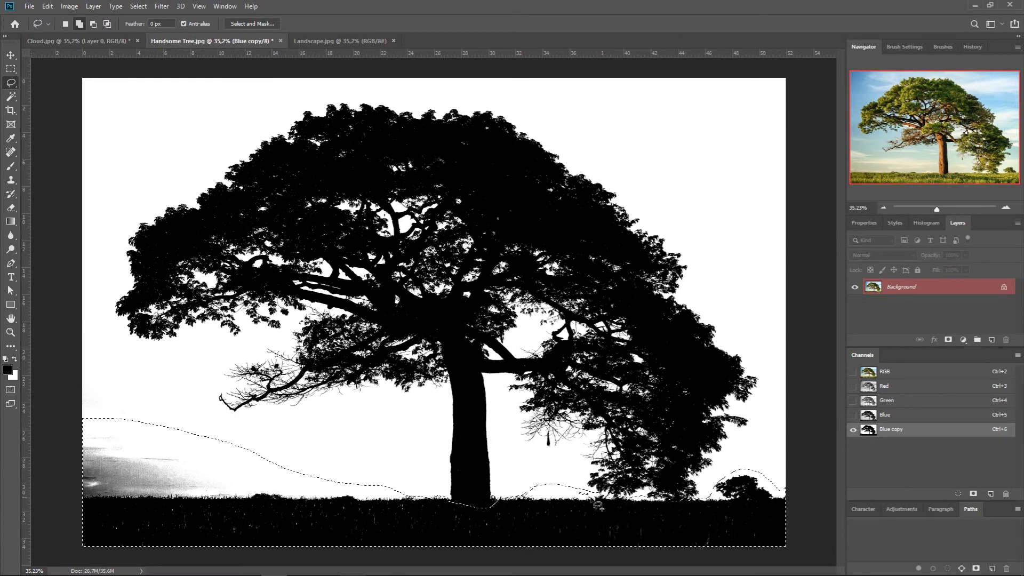
key("m")
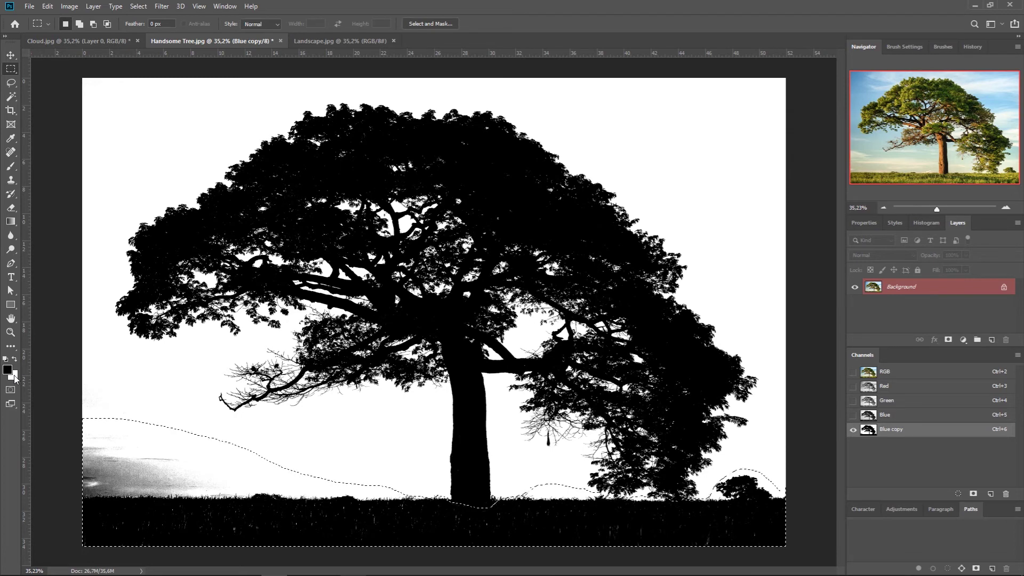
- Fill the ground selection with the white background colour, then deselect
right_click(318, 482)
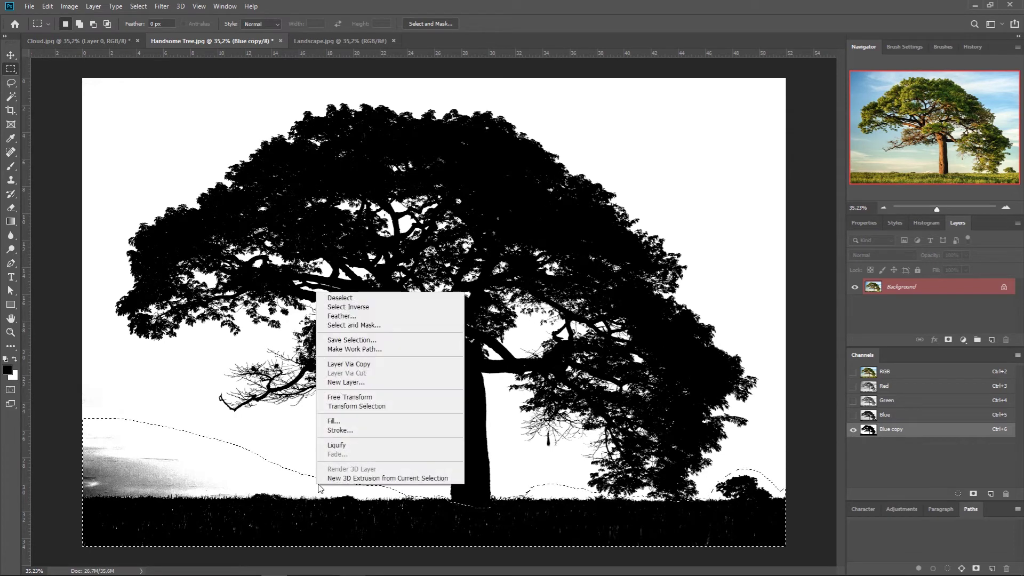
left_click(365, 424)
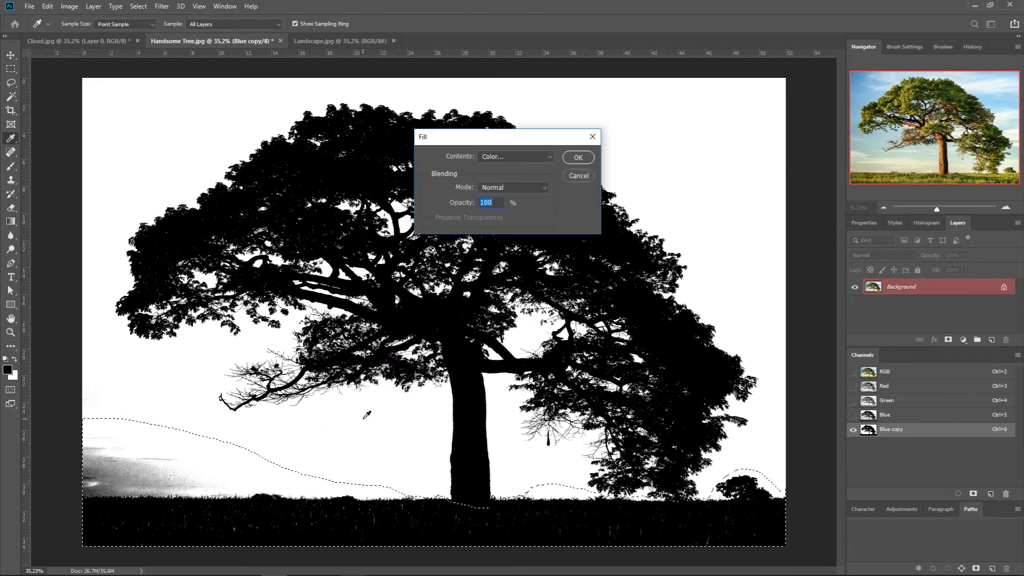
left_click(538, 157)
left_click(515, 177)
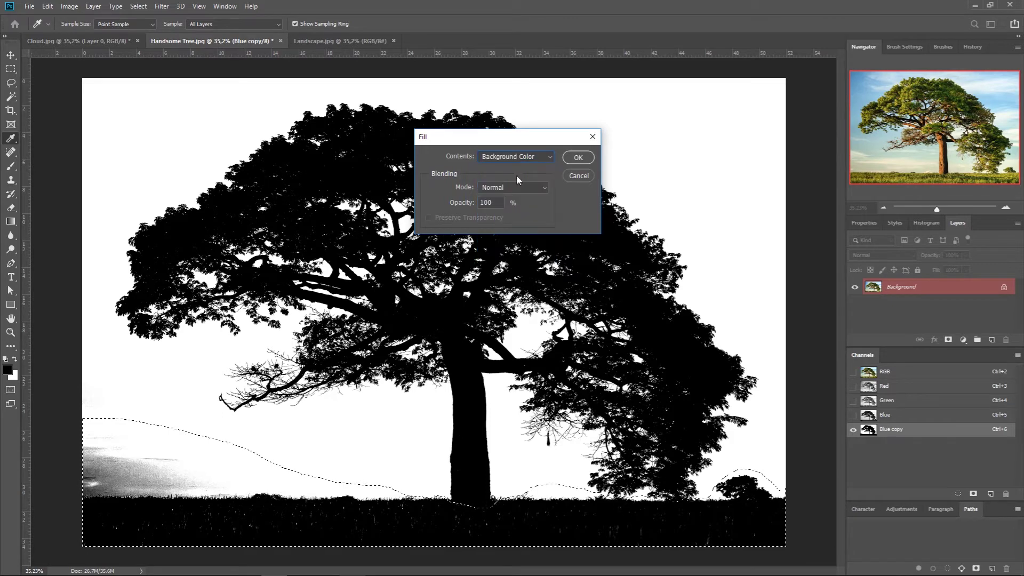
left_click(577, 158)
key("m")
key("ctrl+d")
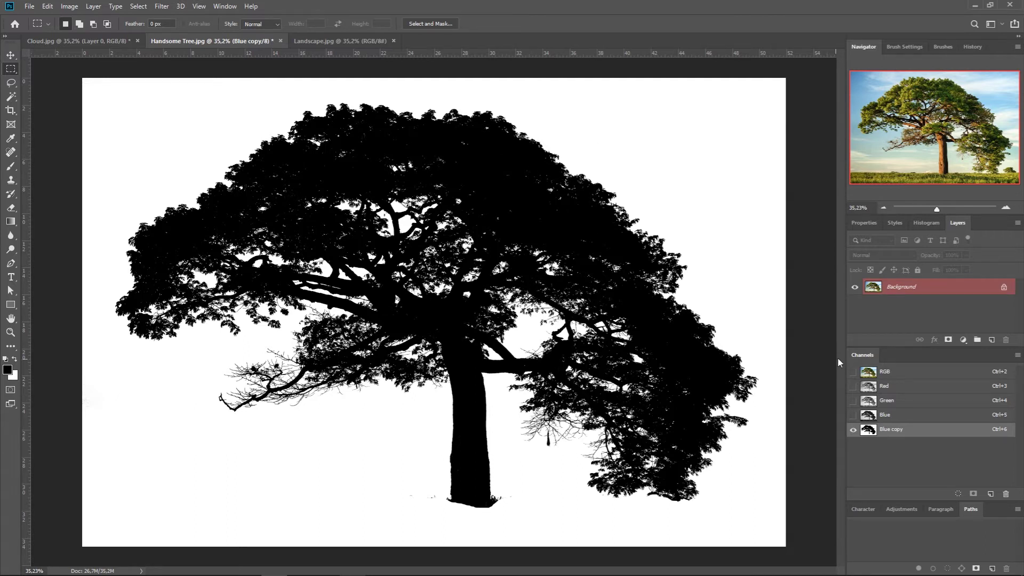
- Load the Blue copy channel as a selection and zoom in on the upper-right crown
left_click(868, 429, "ctrl")
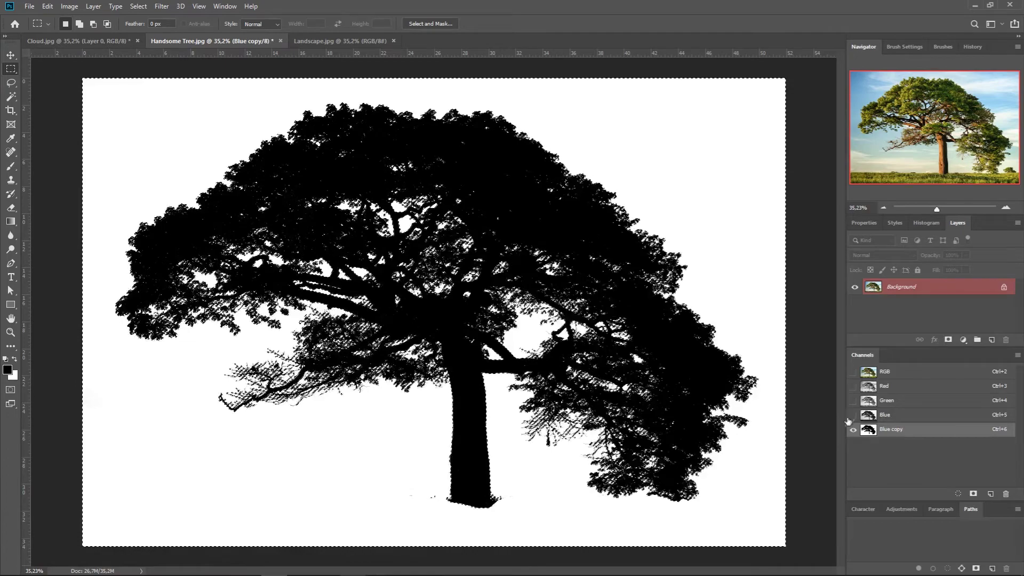
key("z")
left_click_drag(656, 176, 578, 188)
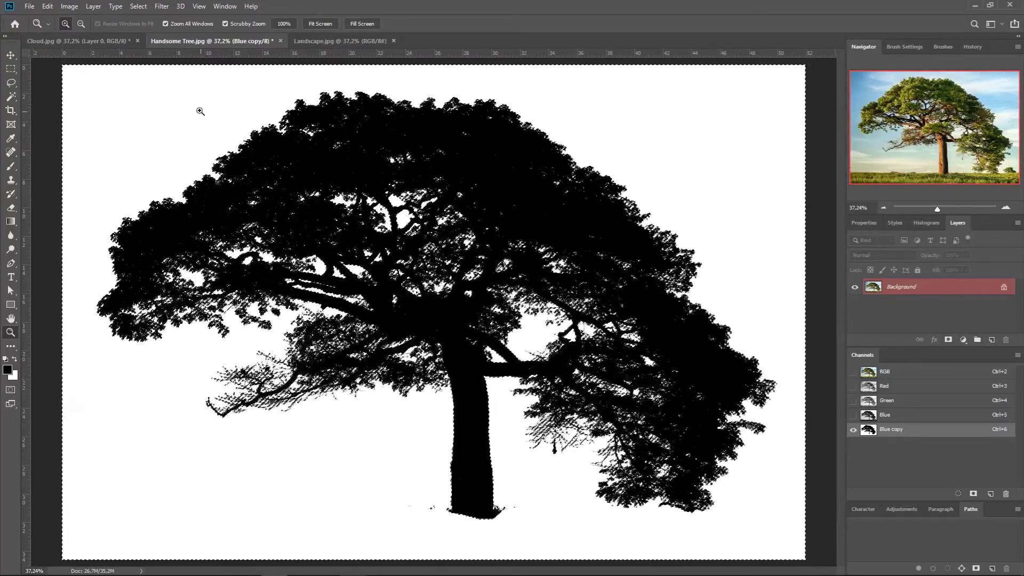
- Invert the selection onto the tree, add a layer mask, and inspect the cut-out edges
left_click(140, 7)
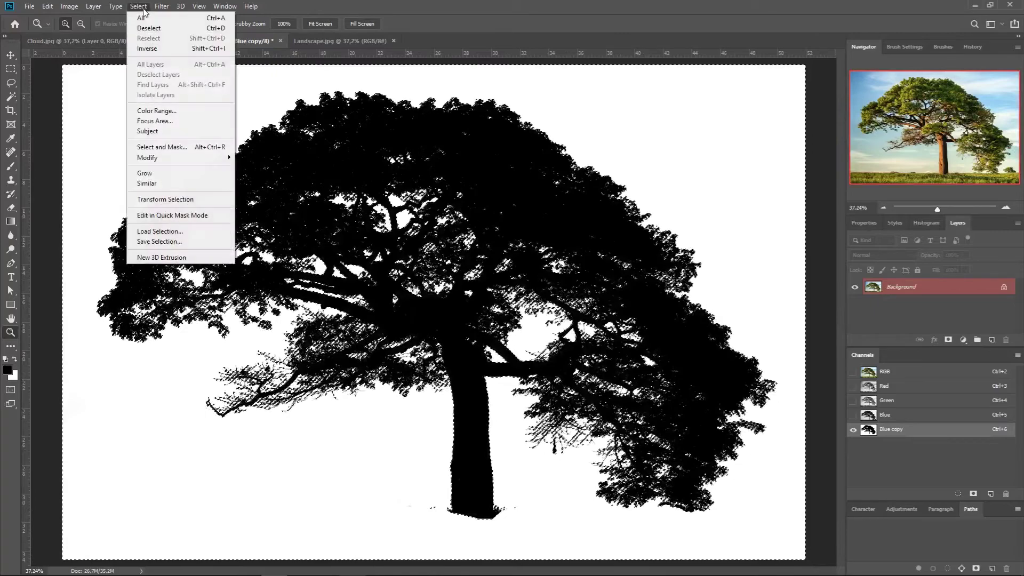
left_click(148, 49)
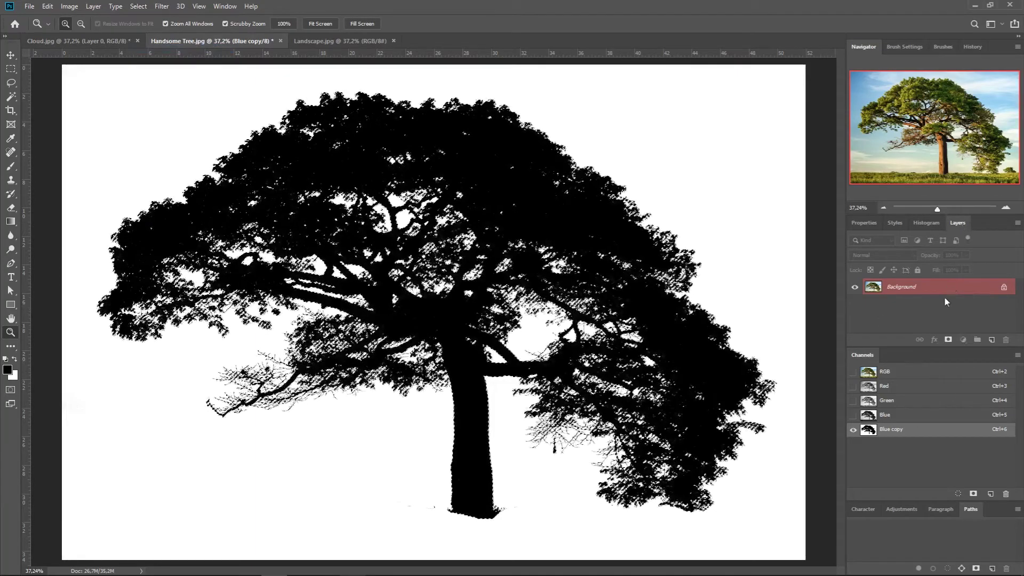
left_click(976, 567)
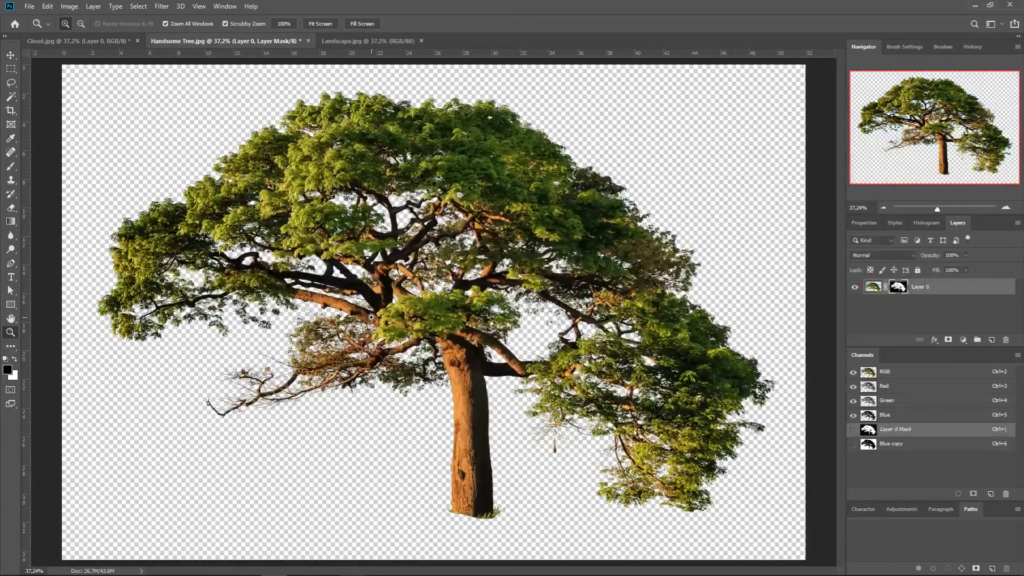
left_click_drag(363, 317, 350, 252)
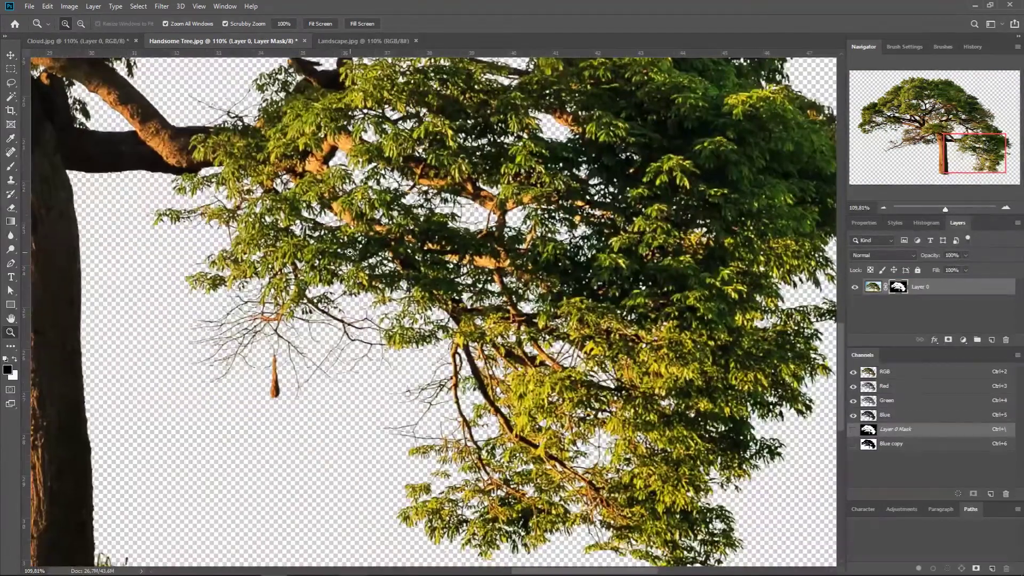
left_click_drag(320, 179, 503, 337)
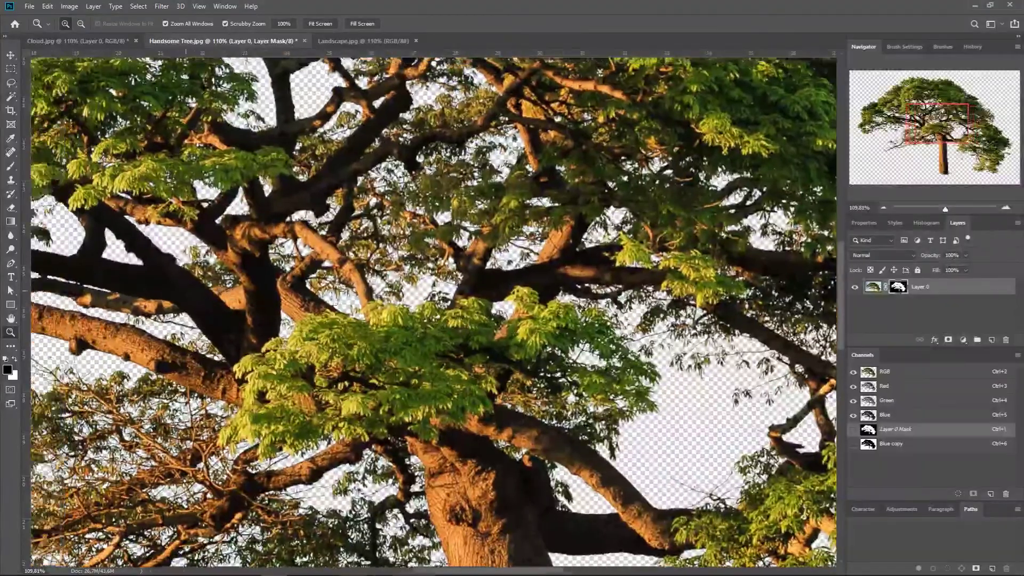
- Copy Landscape.jpg into the tree document as Layer 1, below the tree layer
left_click(320, 23)
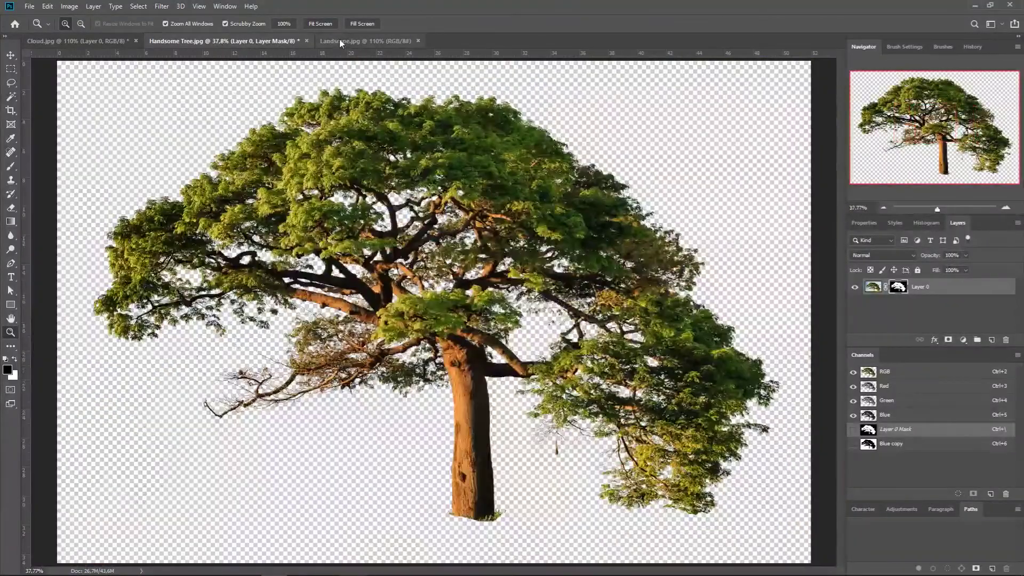
left_click(339, 37)
left_click(334, 23)
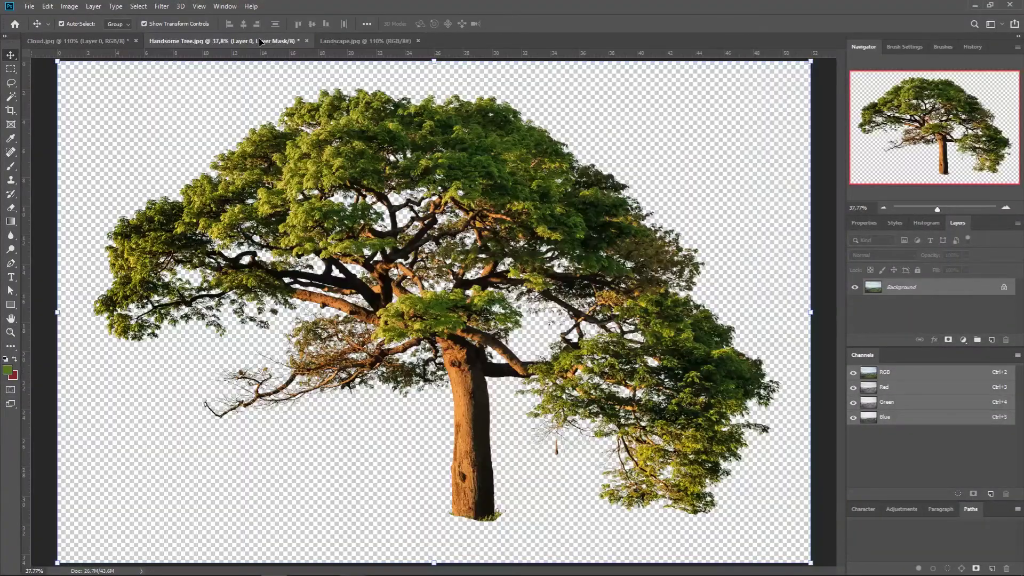
left_click_drag(393, 246, 393, 246)
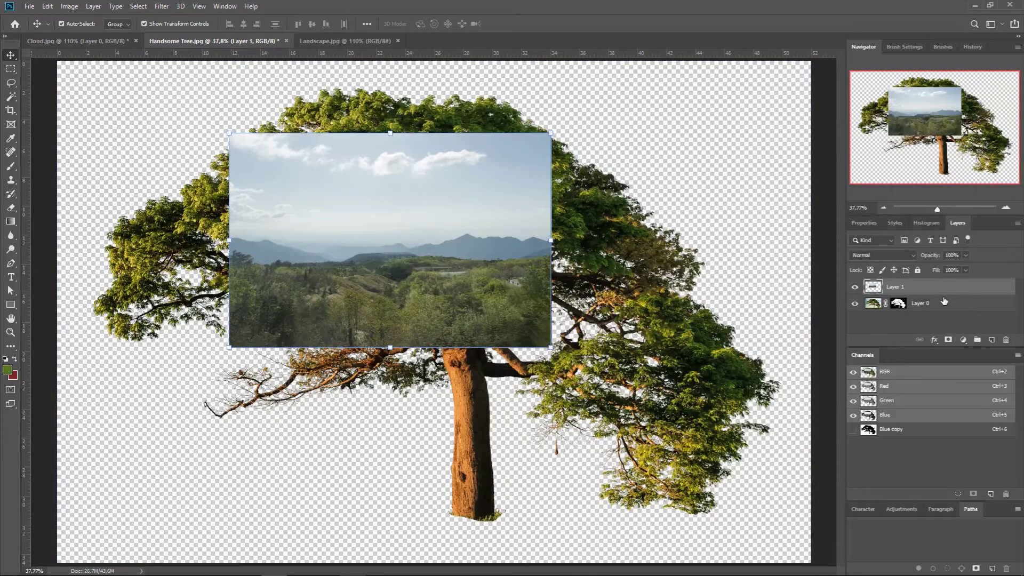
left_click_drag(943, 302, 939, 282)
- Scale the landscape layer to nearly fill the canvas behind the tree and commit
left_click_drag(549, 345, 848, 549)
key("Return")
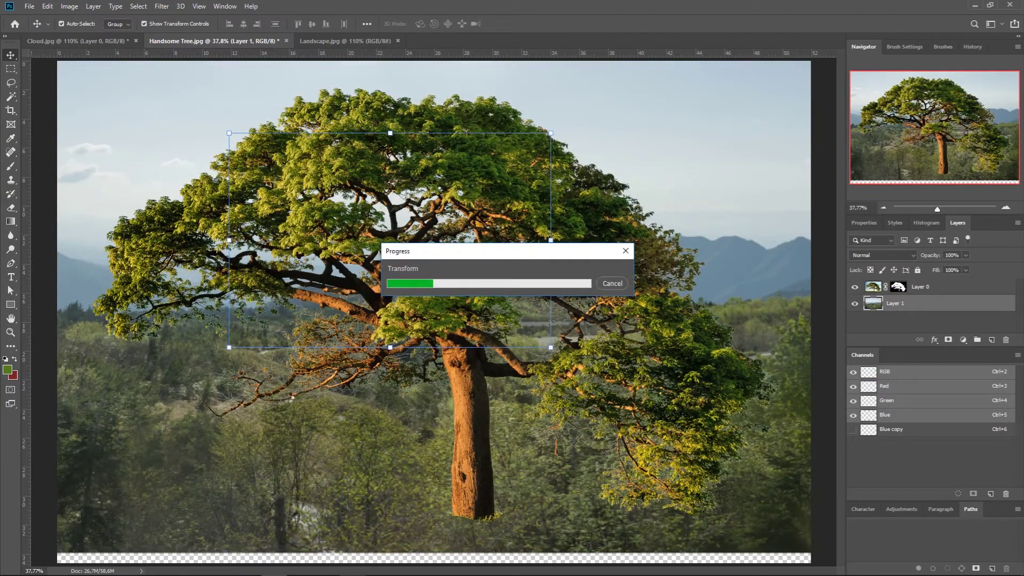
key("z")
left_click_drag(230, 416, 377, 370)
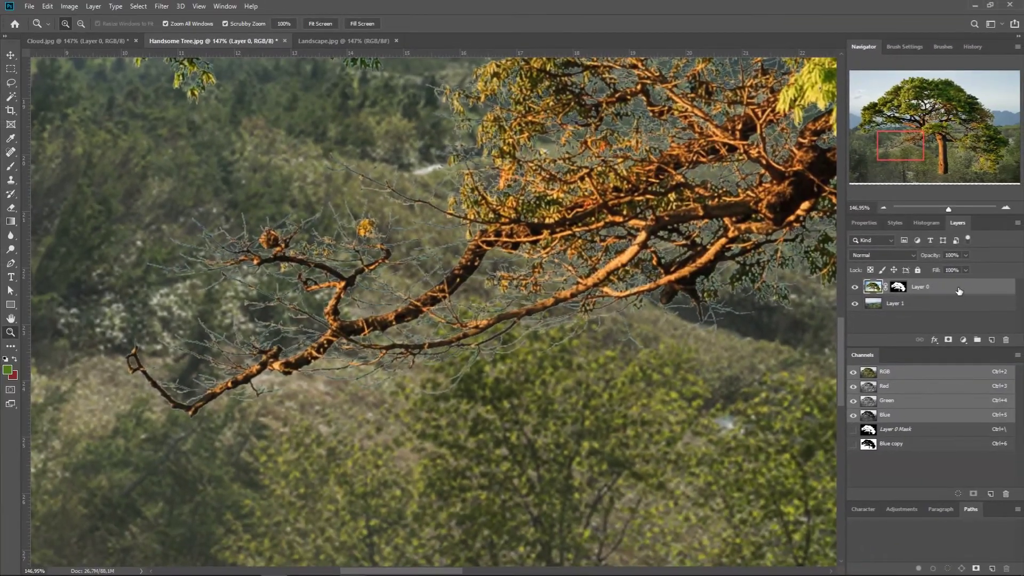
- Give Layer 0 a 2 px Multiply Inner Glow in dark olive #3b382e at reduced opacity
double_click(958, 291)
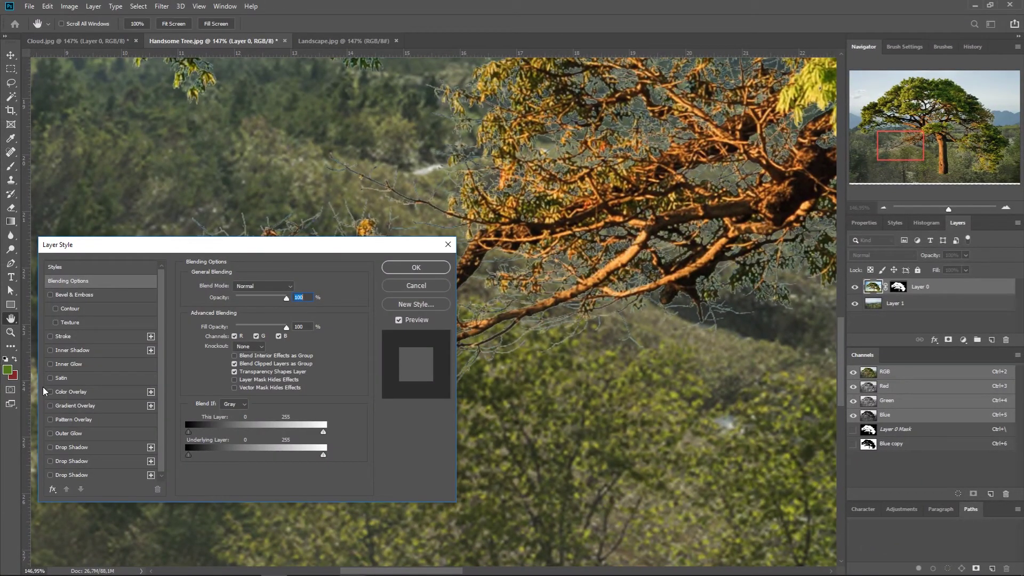
left_click(68, 364)
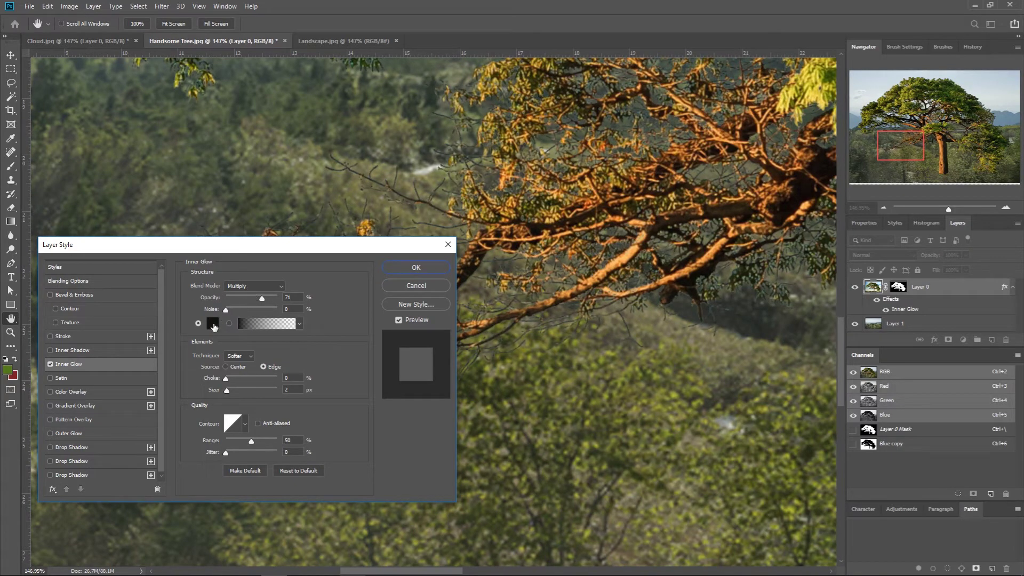
left_click(214, 327)
left_click(746, 287)
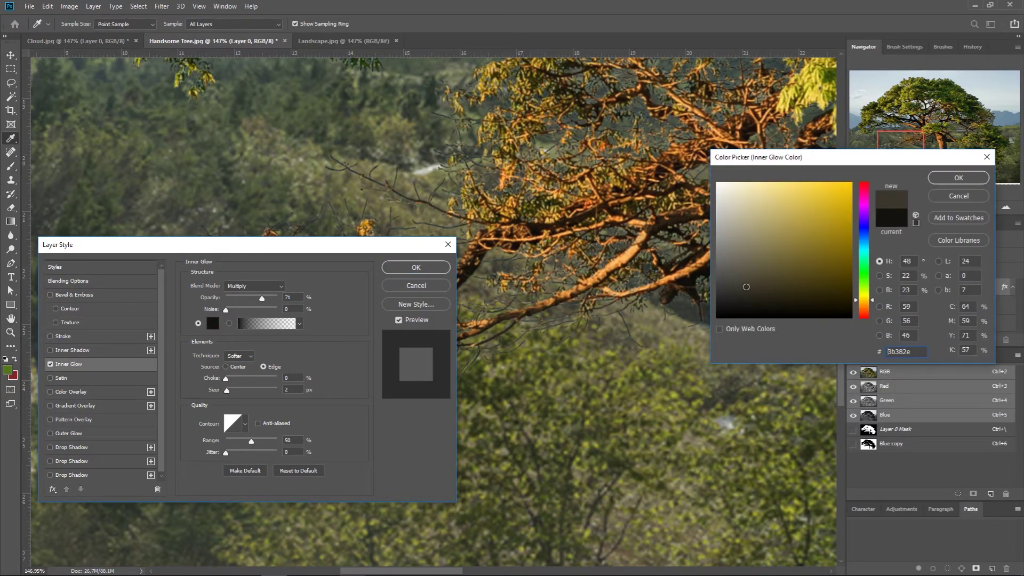
left_click(984, 177)
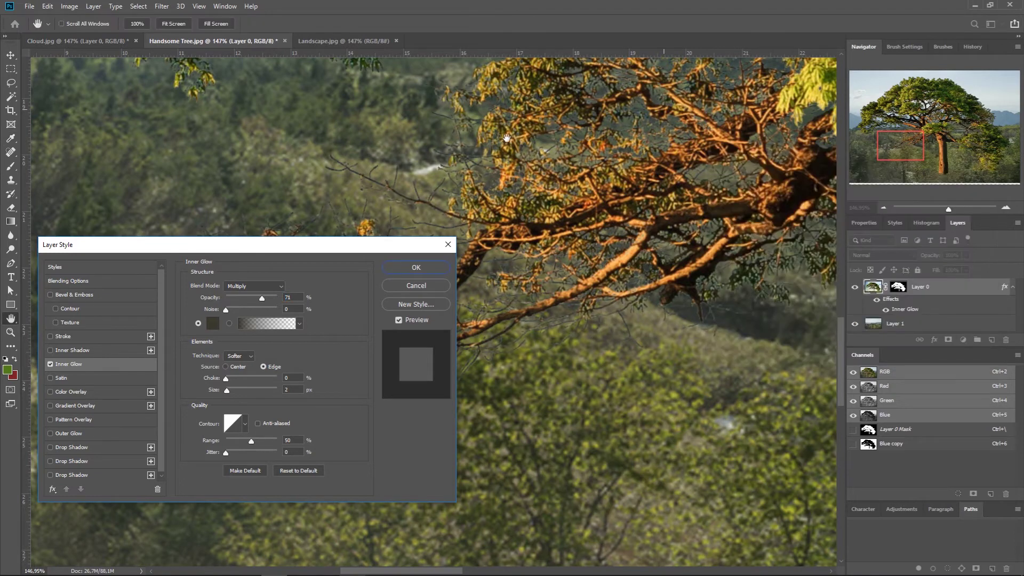
left_click_drag(344, 251, 430, 326)
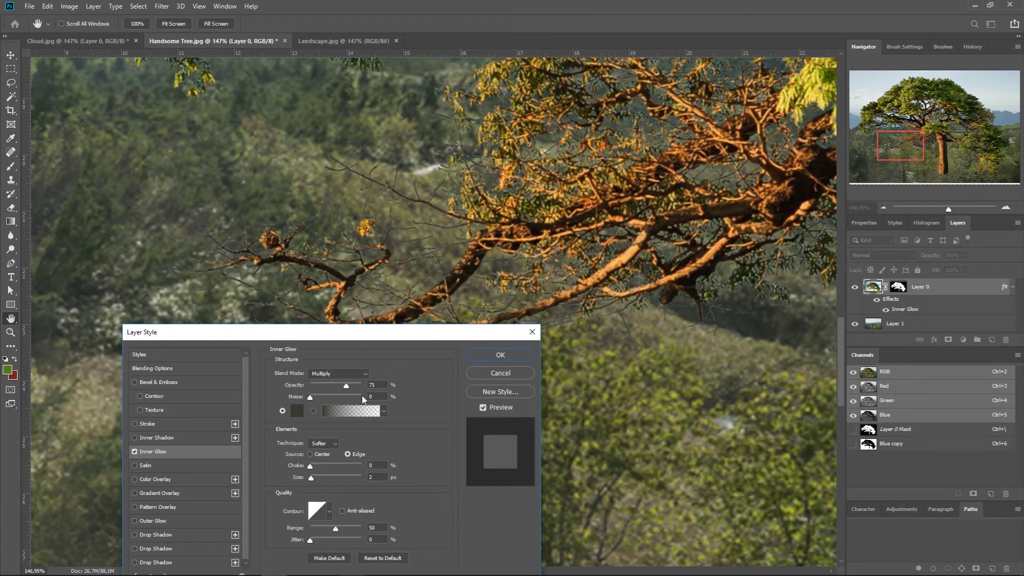
left_click_drag(360, 391, 327, 392)
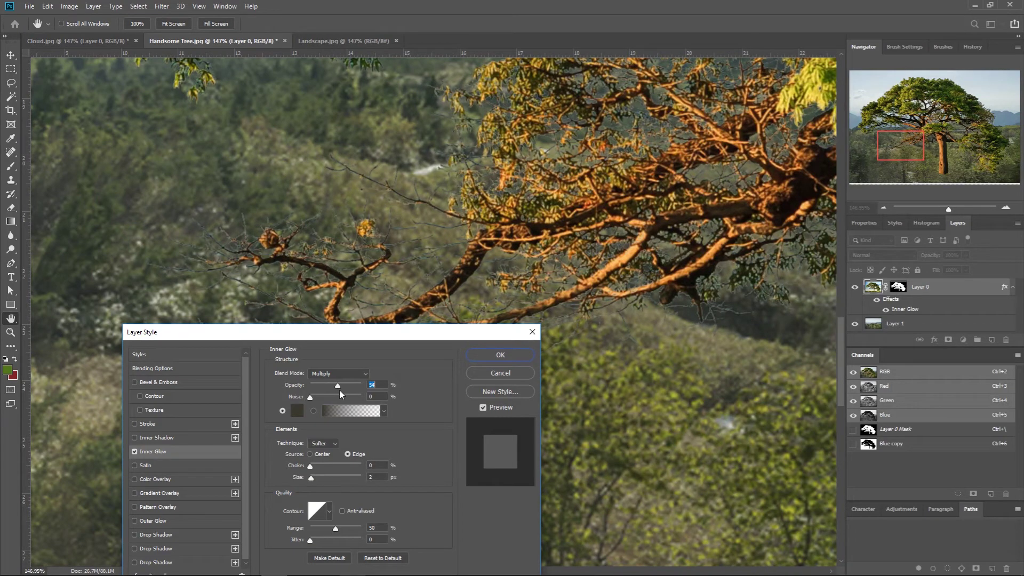
left_click_drag(343, 392, 342, 390)
left_click(523, 354)
- Zoom in closely on the upper-left foliage to inspect the leaf edges
key("z")
left_click_drag(373, 240, 491, 343)
left_click_drag(104, 454, 343, 374)
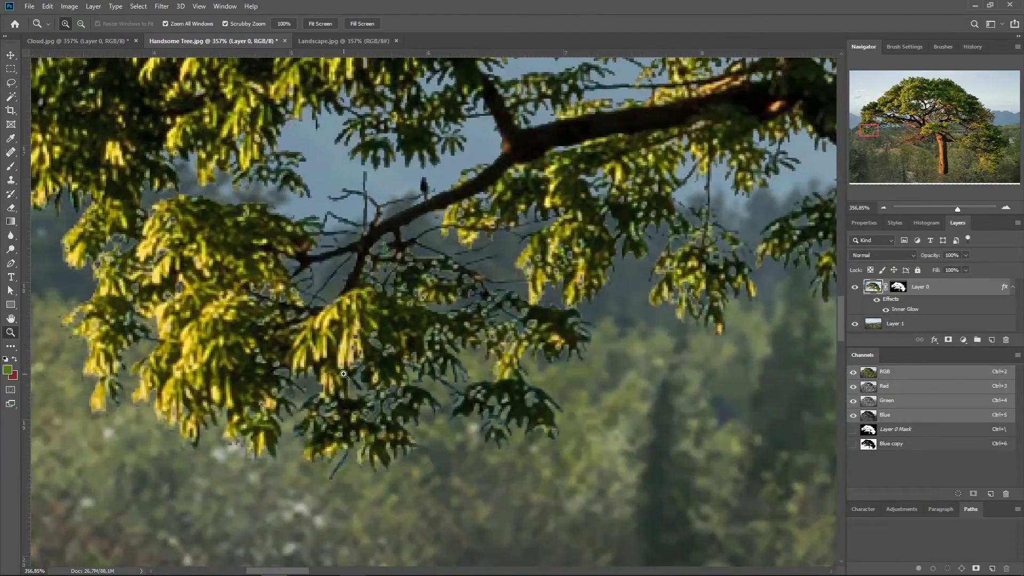
left_click(885, 310)
left_click(885, 311)
left_click(885, 310)
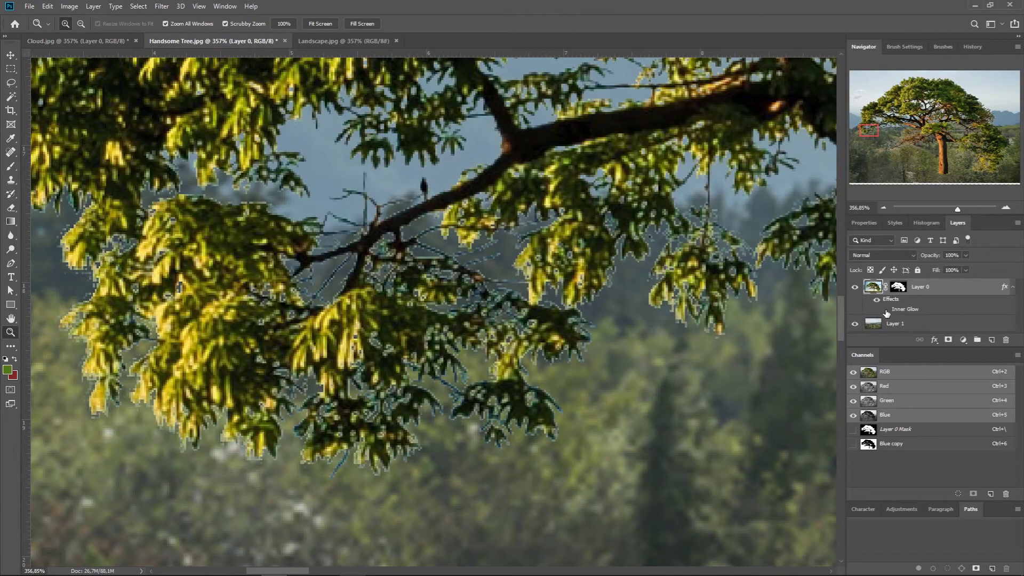
left_click(885, 310)
left_click_drag(630, 235, 469, 310)
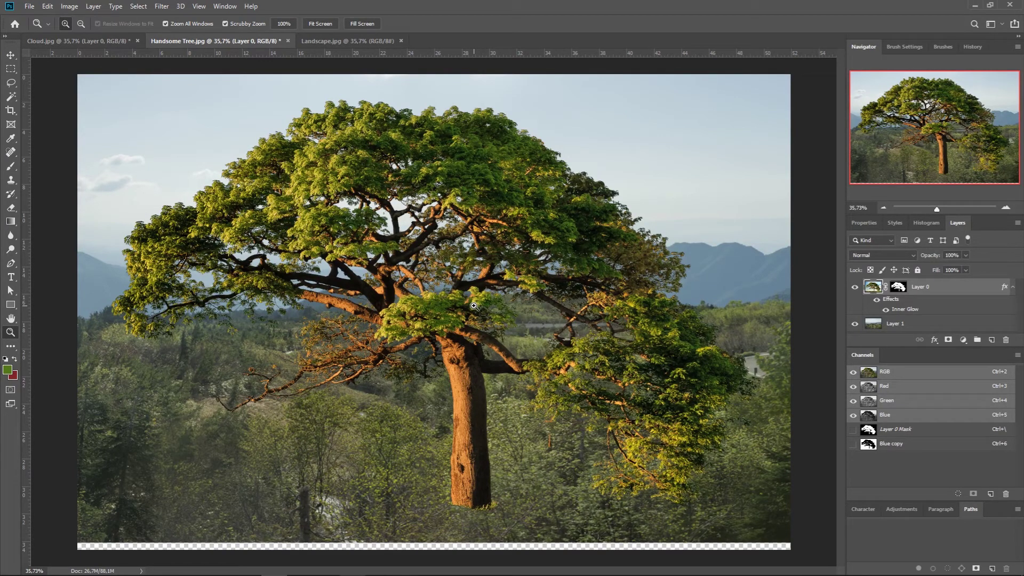
left_click_drag(473, 305, 290, 346)
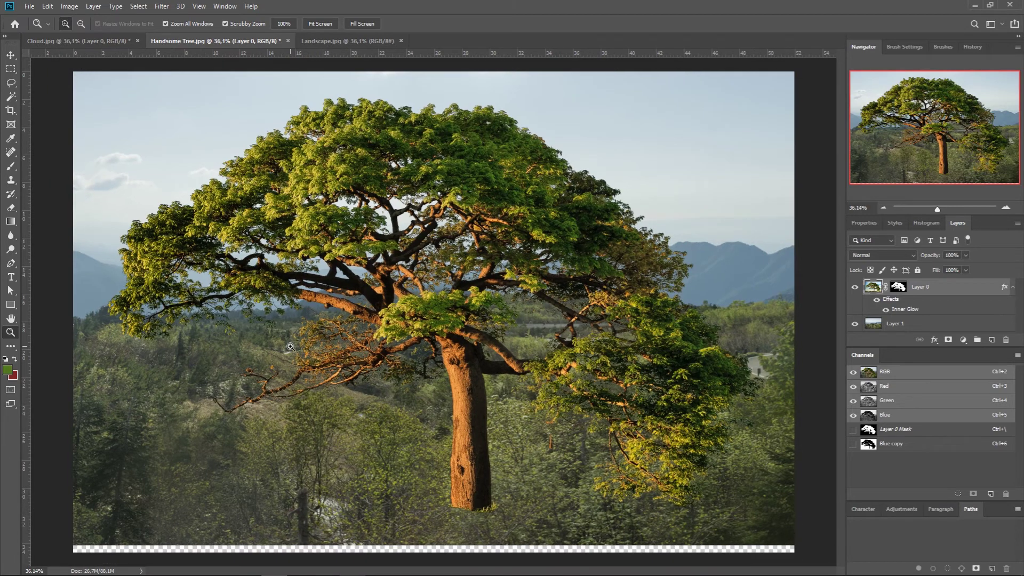